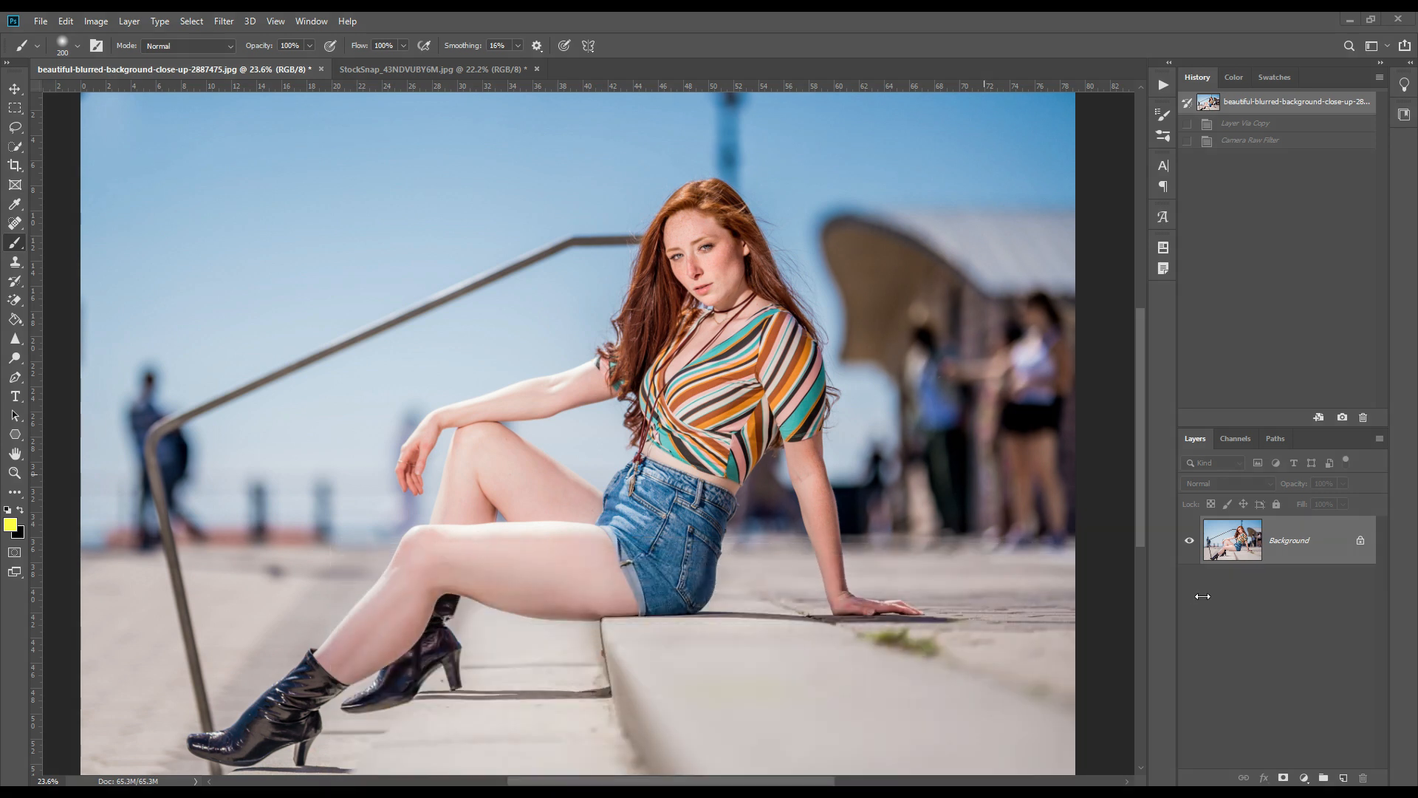
- Duplicate the Background layer and open the Camera Raw Filter on the copy
click(1284, 542)
key(ctrl+j)
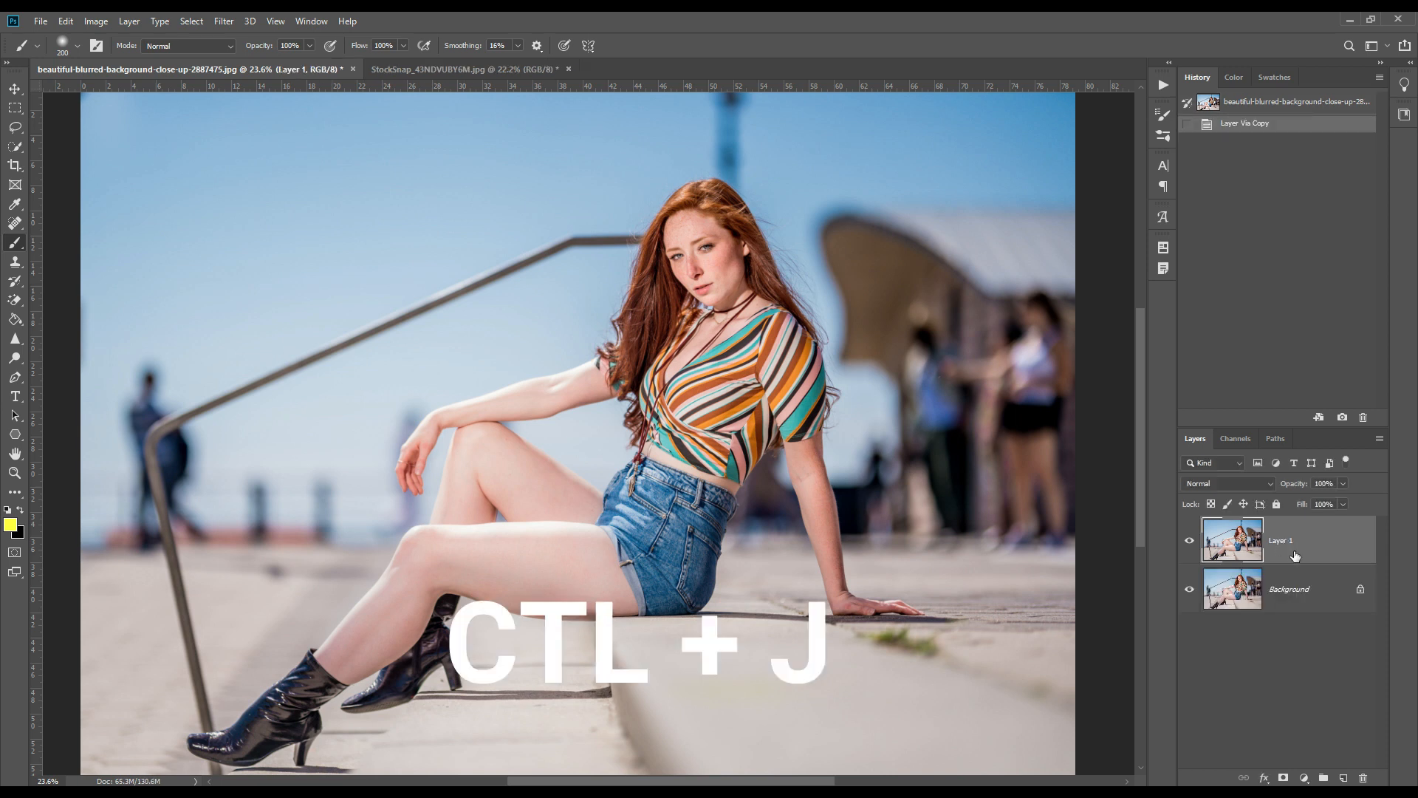
click(222, 22)
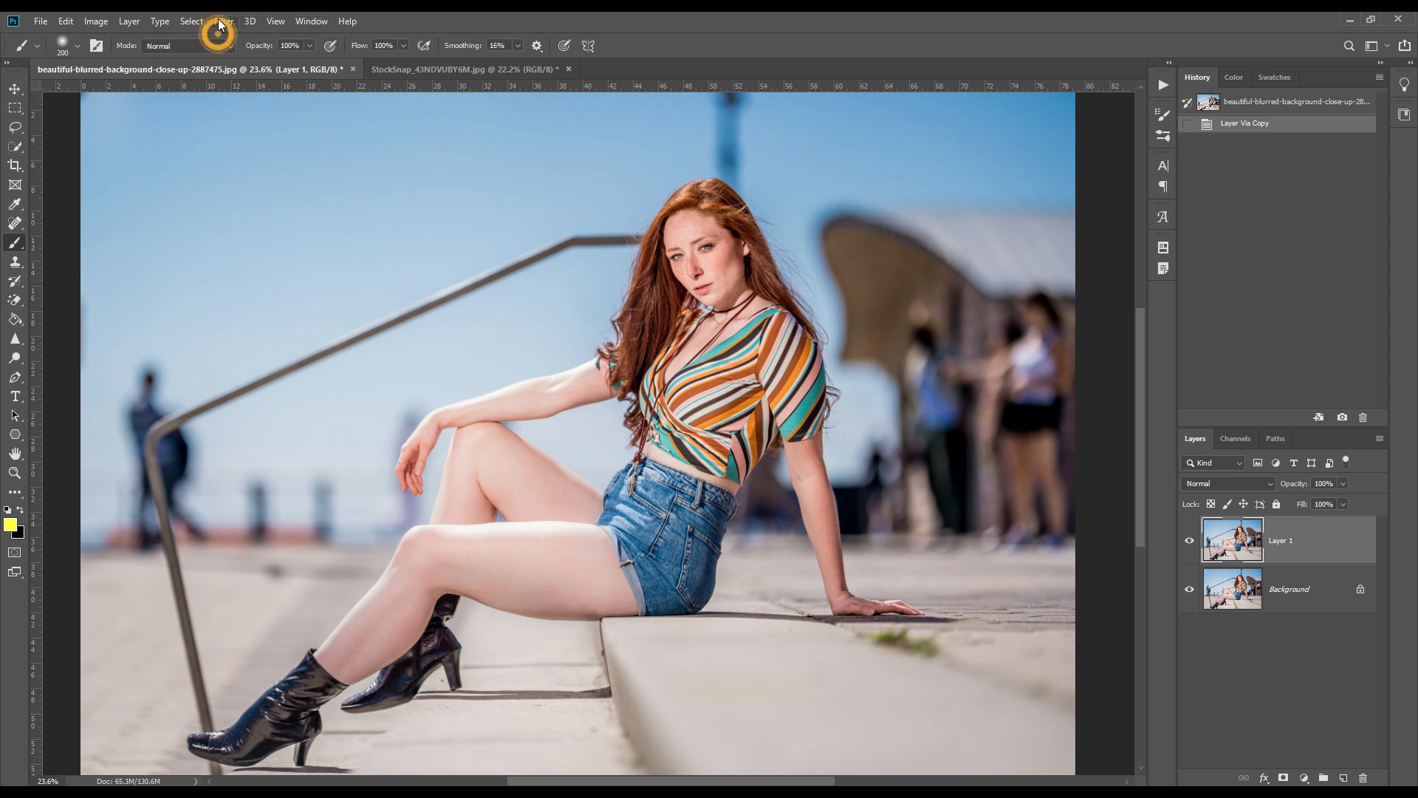
click(222, 22)
click(221, 22)
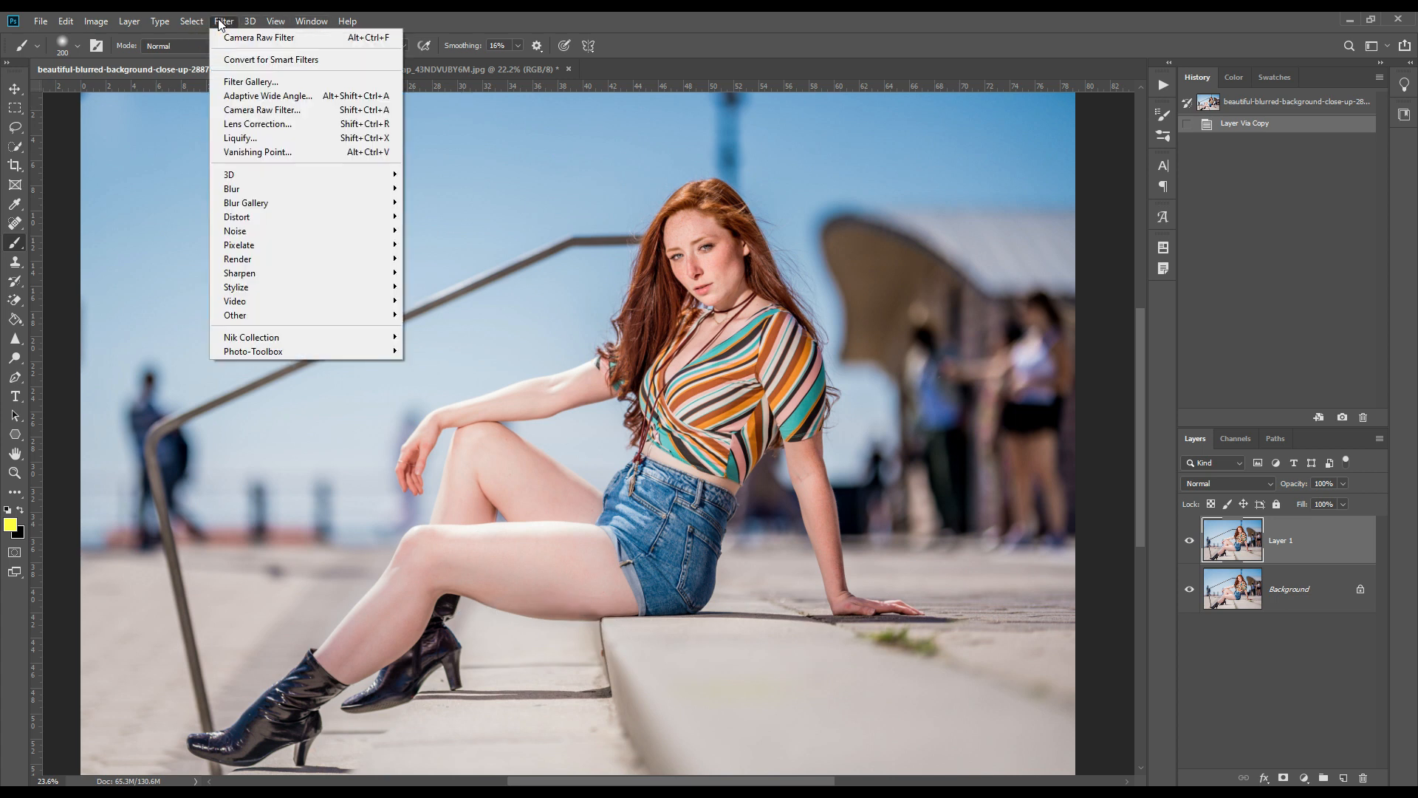
click(282, 110)
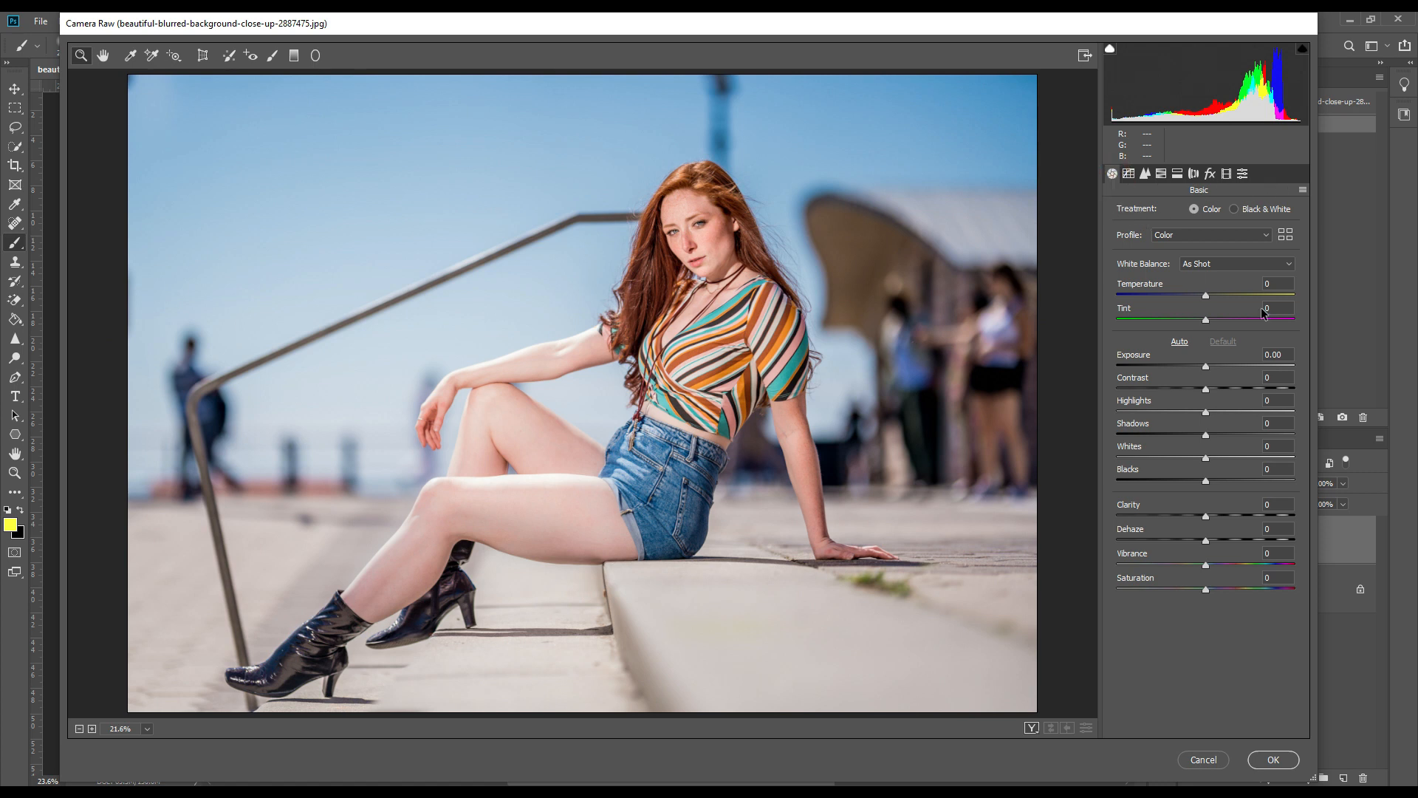
- Set the basic tones to Contrast +13, Highlights -23, Shadows +6, Whites +4 and Blacks -12
drag(1207, 389, 1218, 389)
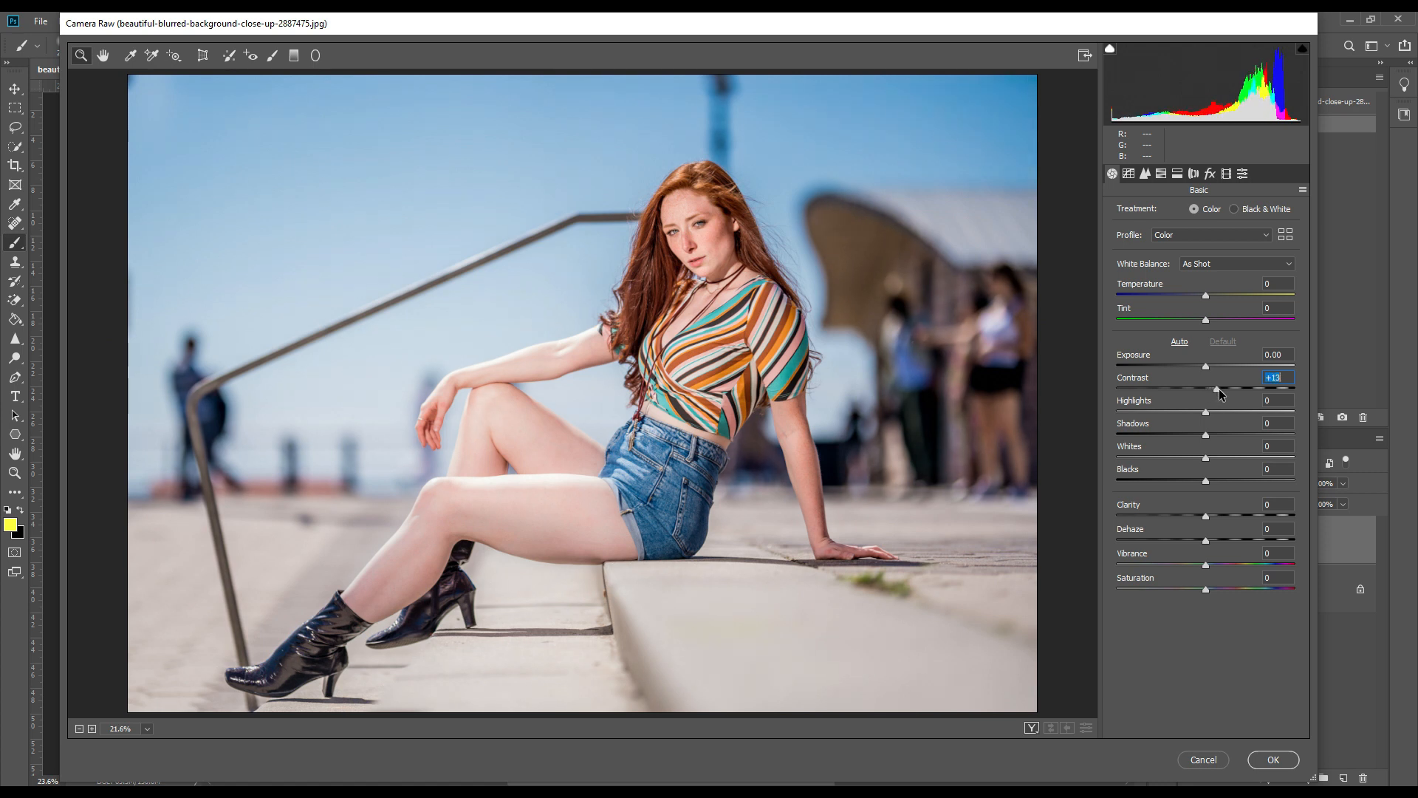
click(1185, 414)
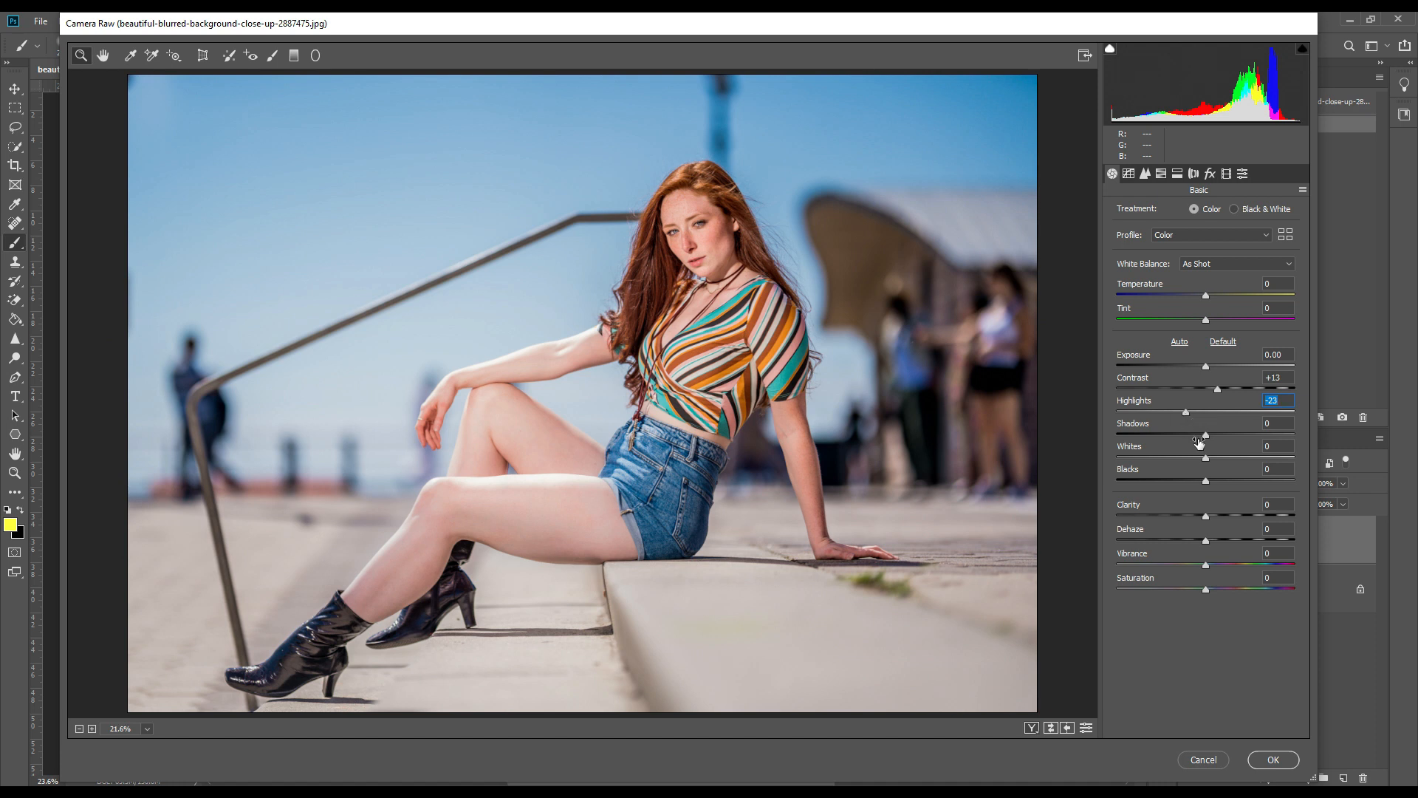
click(1206, 437)
drag(1206, 439, 1210, 460)
click(1195, 481)
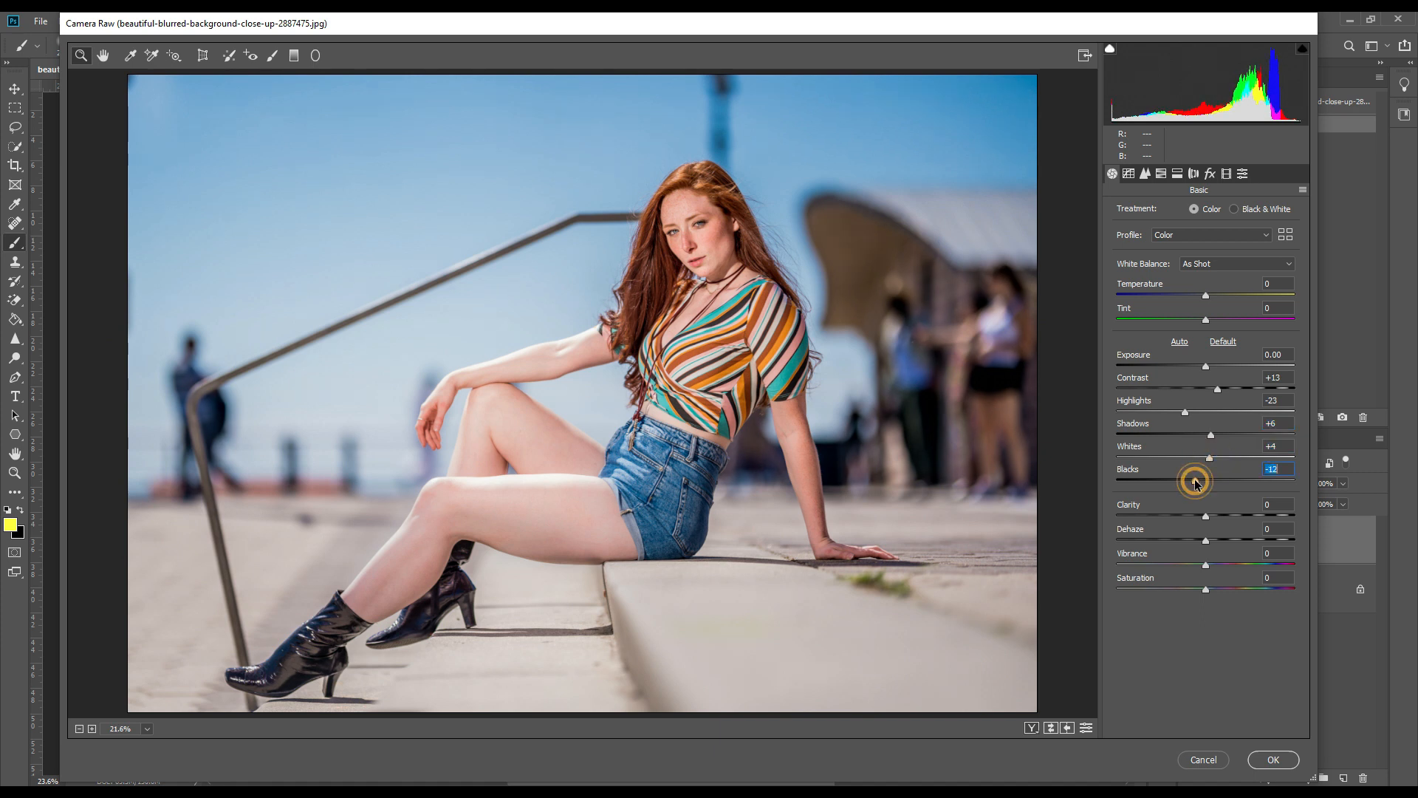
- Reduce the photo's overall Saturation to about -30 in the basic adjustments
click(1178, 589)
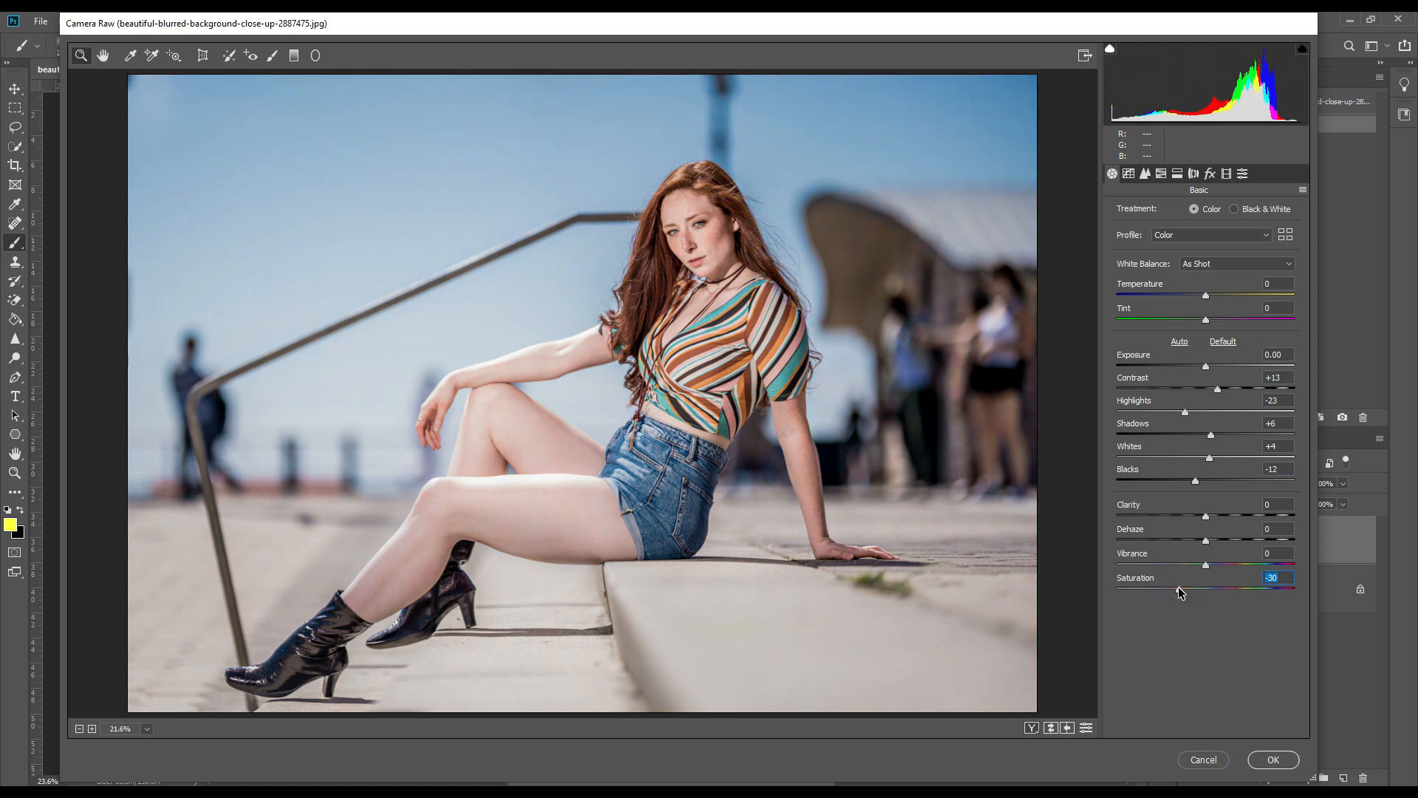
click(1181, 589)
click(1183, 591)
- On the Blue channel's point tone curve, add midtone and shadow anchor points, and raise the black point to output 23
click(1130, 175)
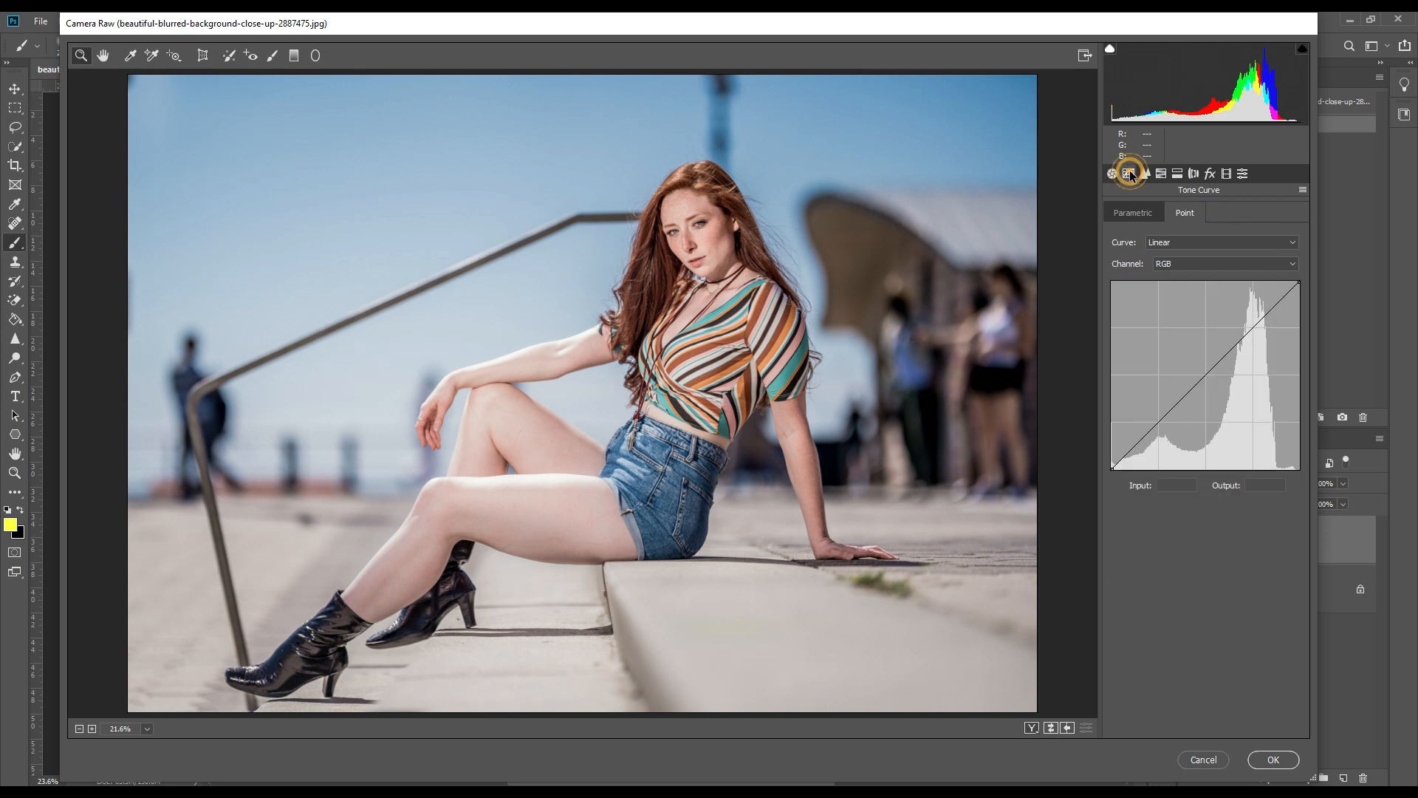
click(1223, 265)
click(1193, 311)
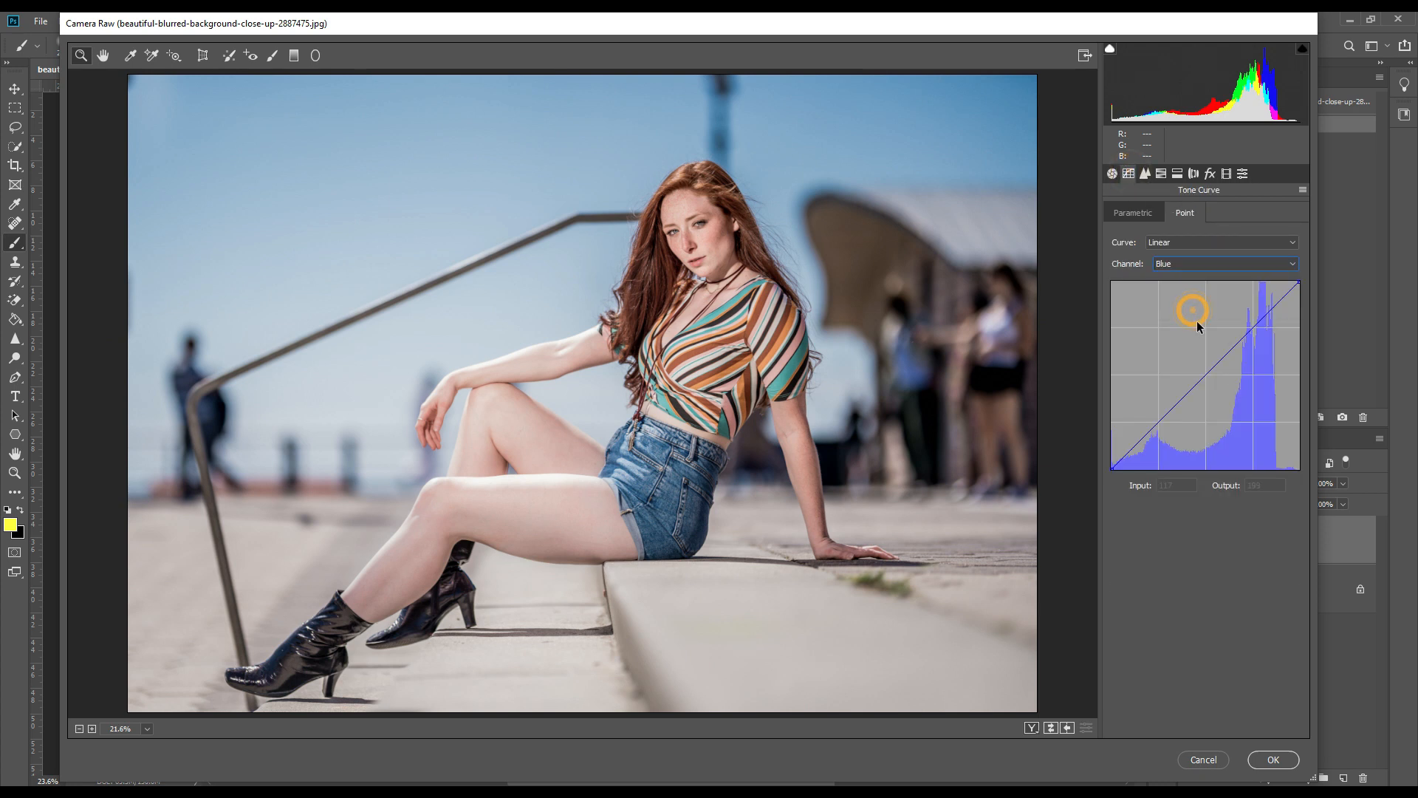
click(1205, 375)
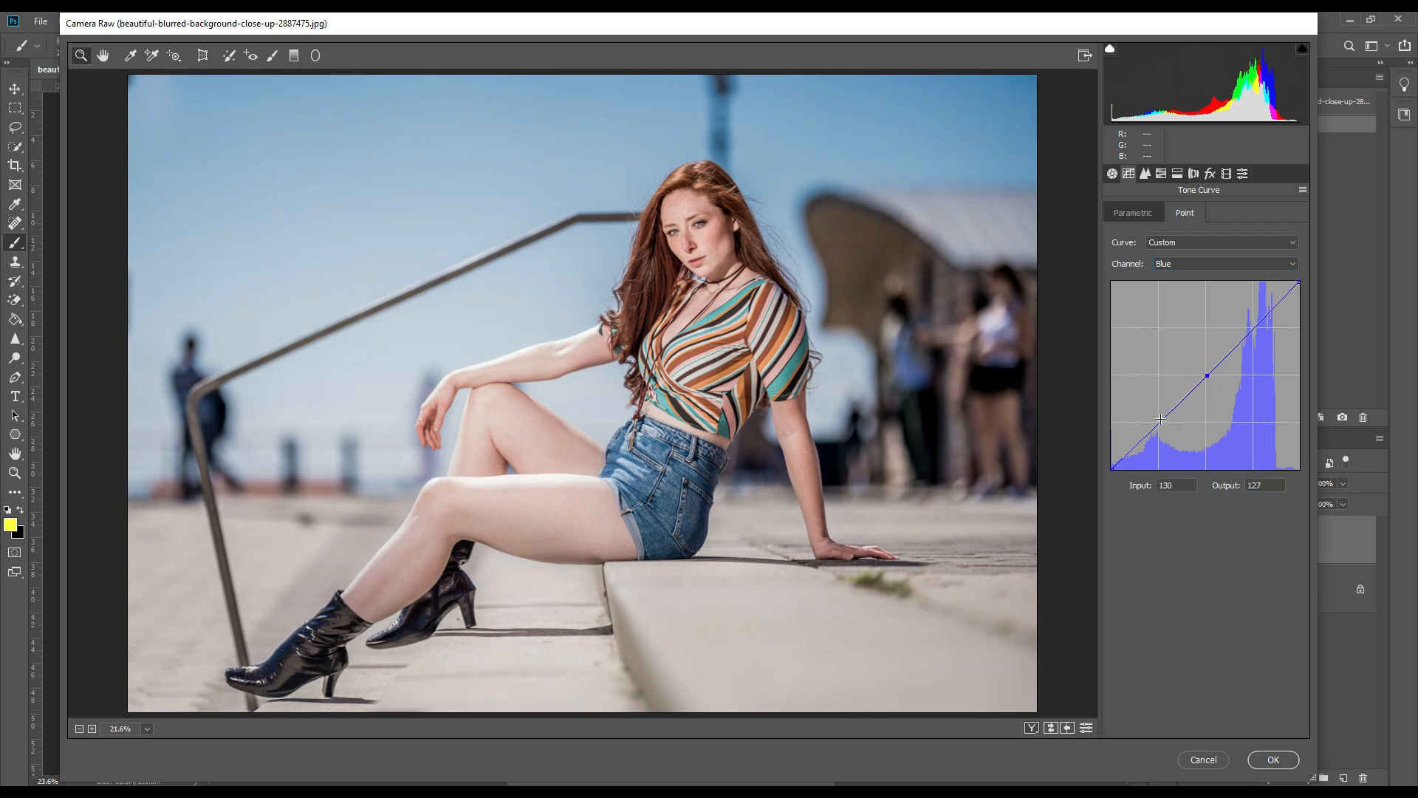
click(1161, 419)
click(1112, 466)
drag(1112, 466, 1092, 452)
click(1092, 451)
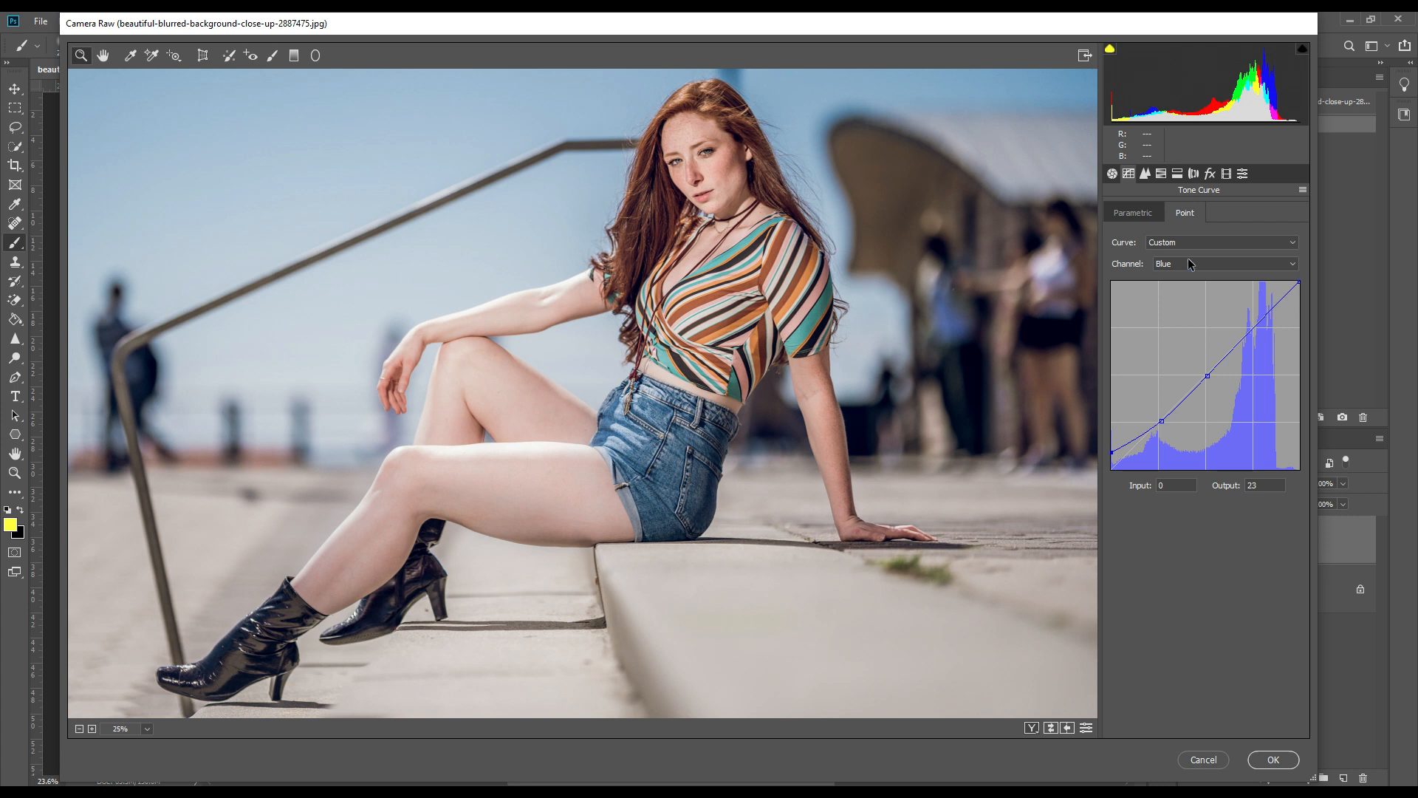
- On the RGB point tone curve, add midtone and shadow anchor points, and raise the black point to output 39
click(1187, 265)
click(1187, 277)
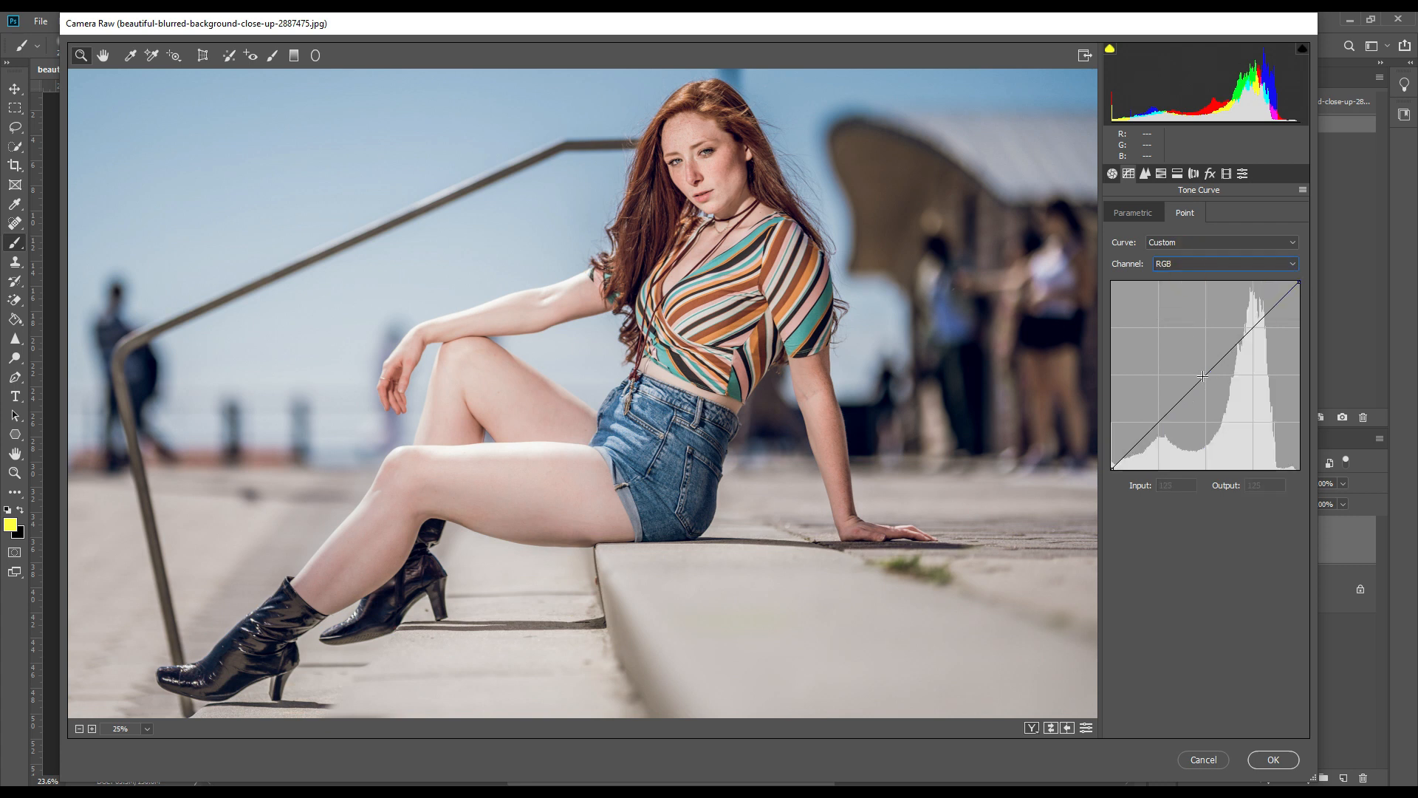
click(1206, 377)
click(1161, 422)
drag(1113, 469, 1098, 440)
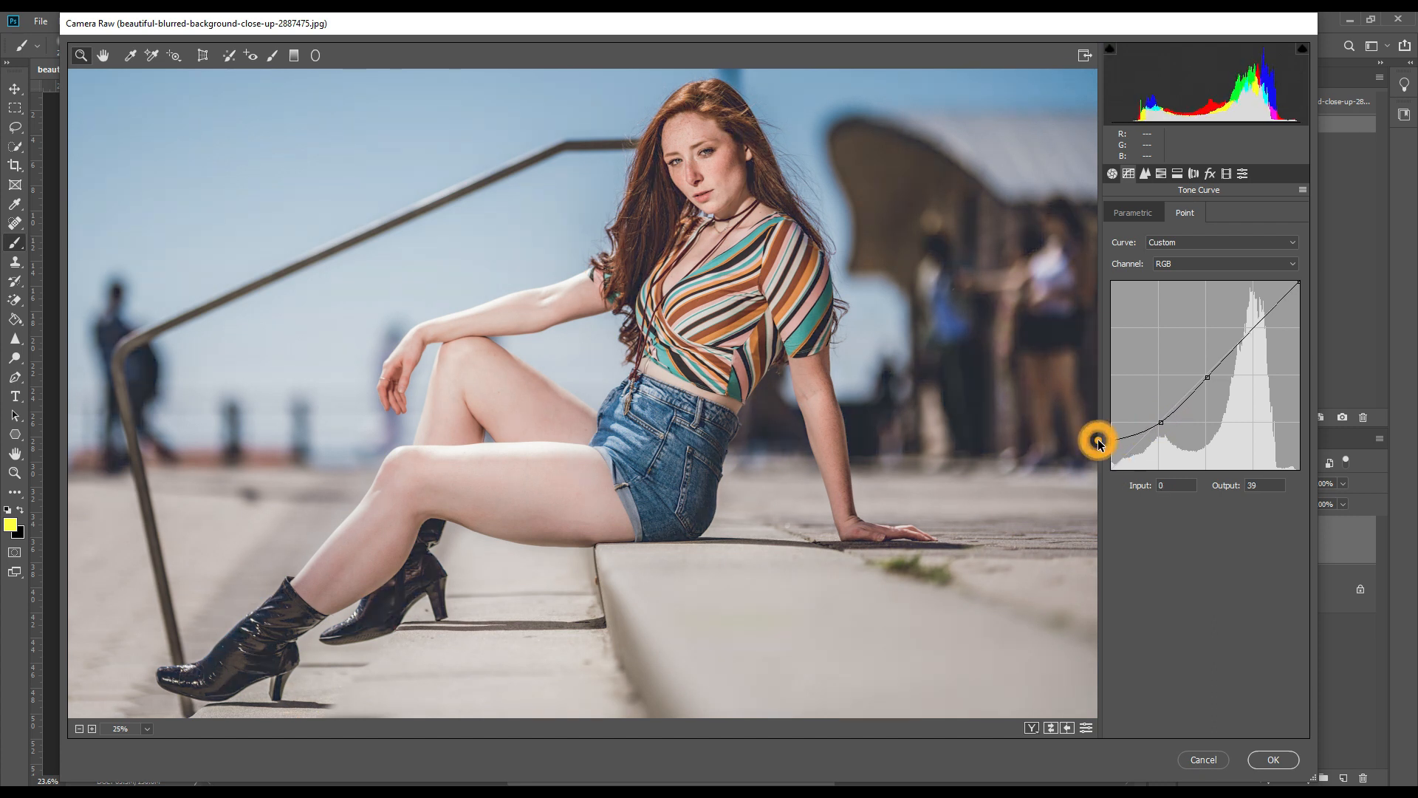
click(147, 728)
click(145, 690)
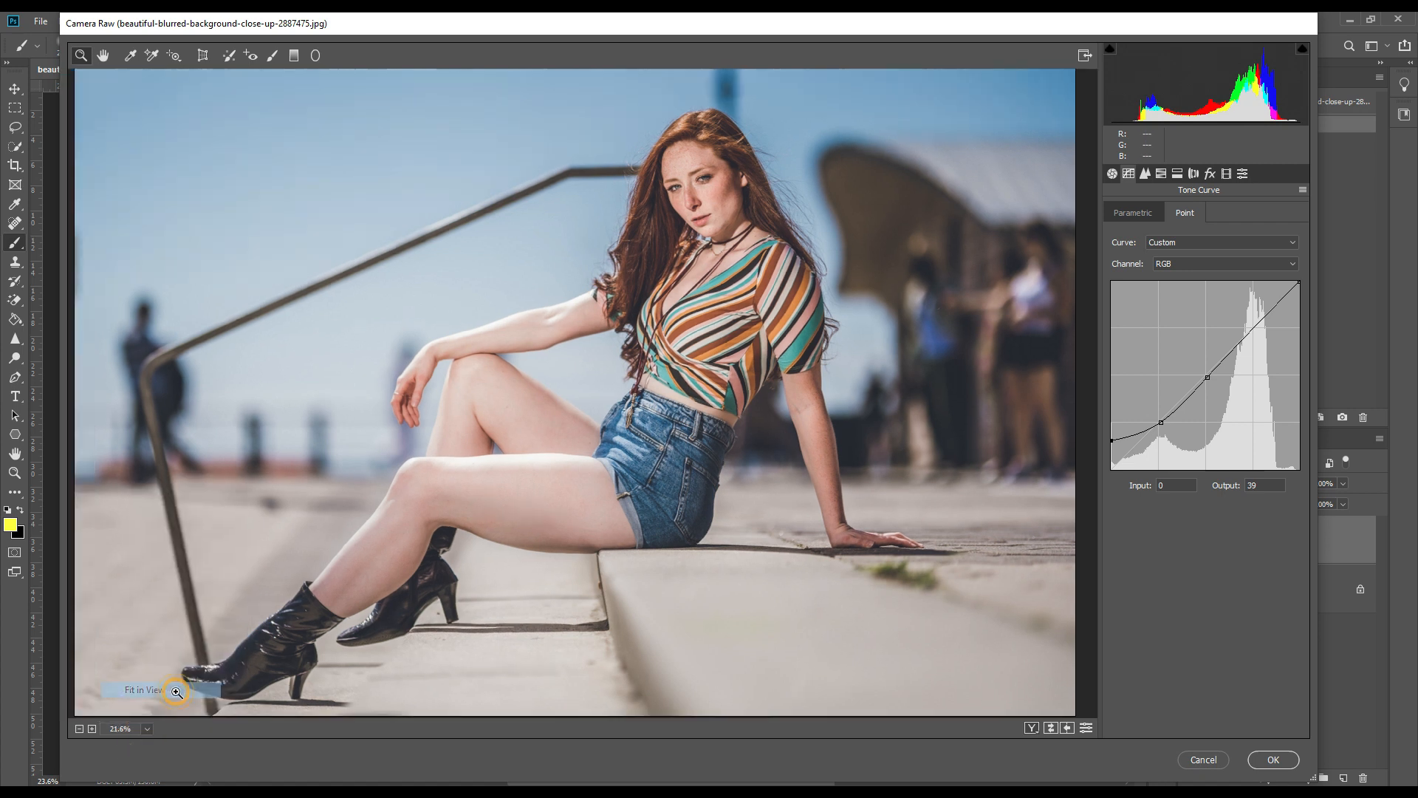
- Apply a small amount of sharpening and a small amount of luminance noise reduction
click(1145, 174)
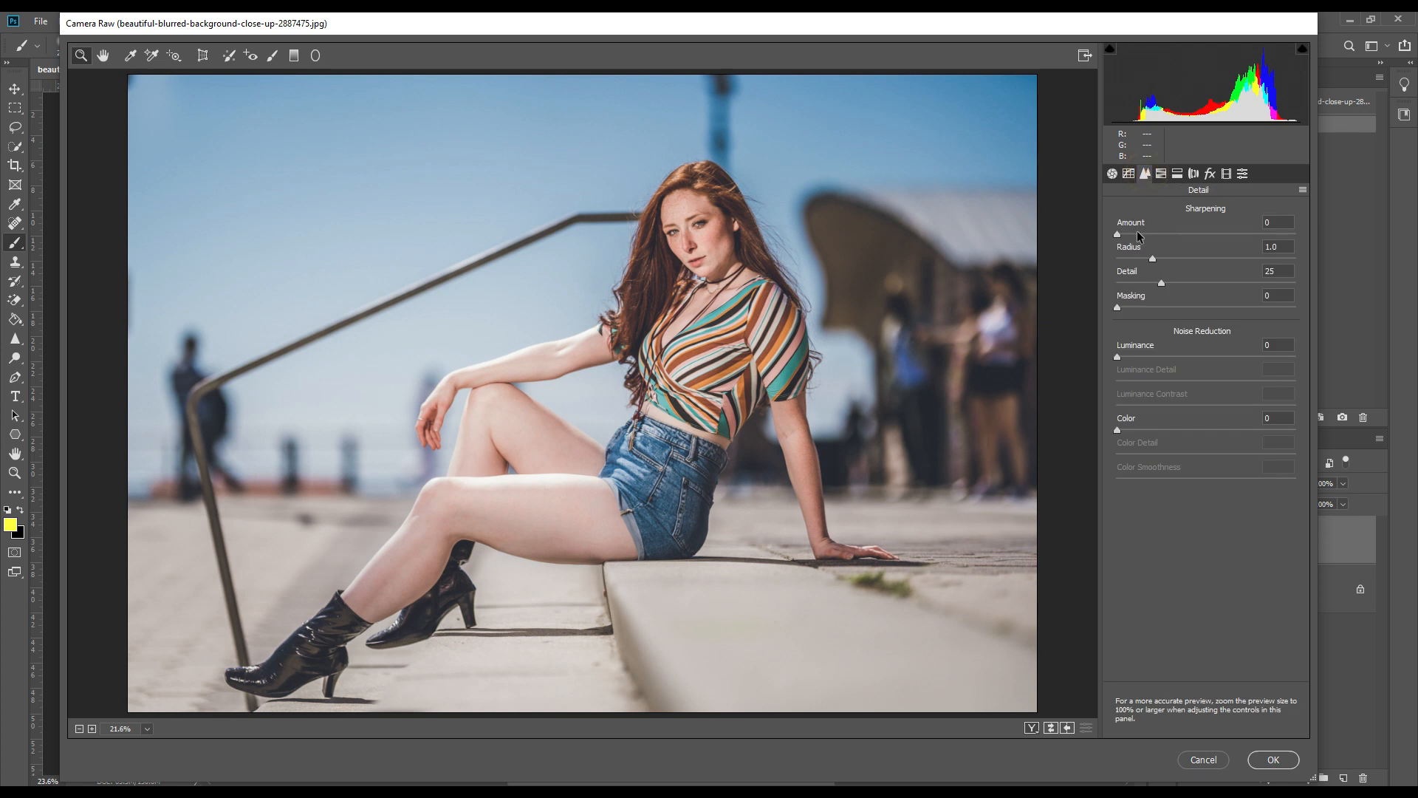
drag(1134, 235, 1137, 234)
click(1132, 356)
- Set the HSL saturation to Reds +28, Oranges +8, Yellows +13, Aquas -48 and Blues -48
click(1163, 177)
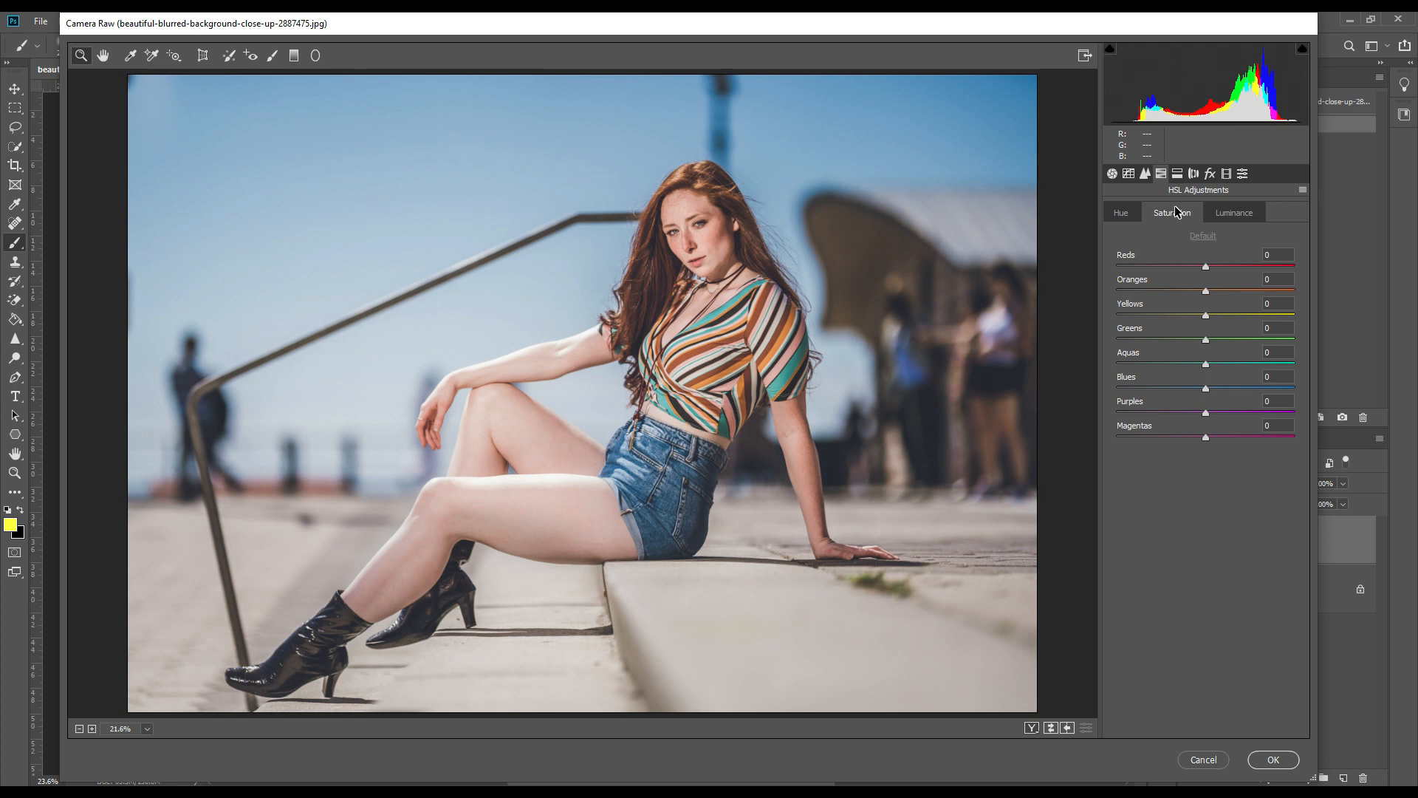
click(1206, 267)
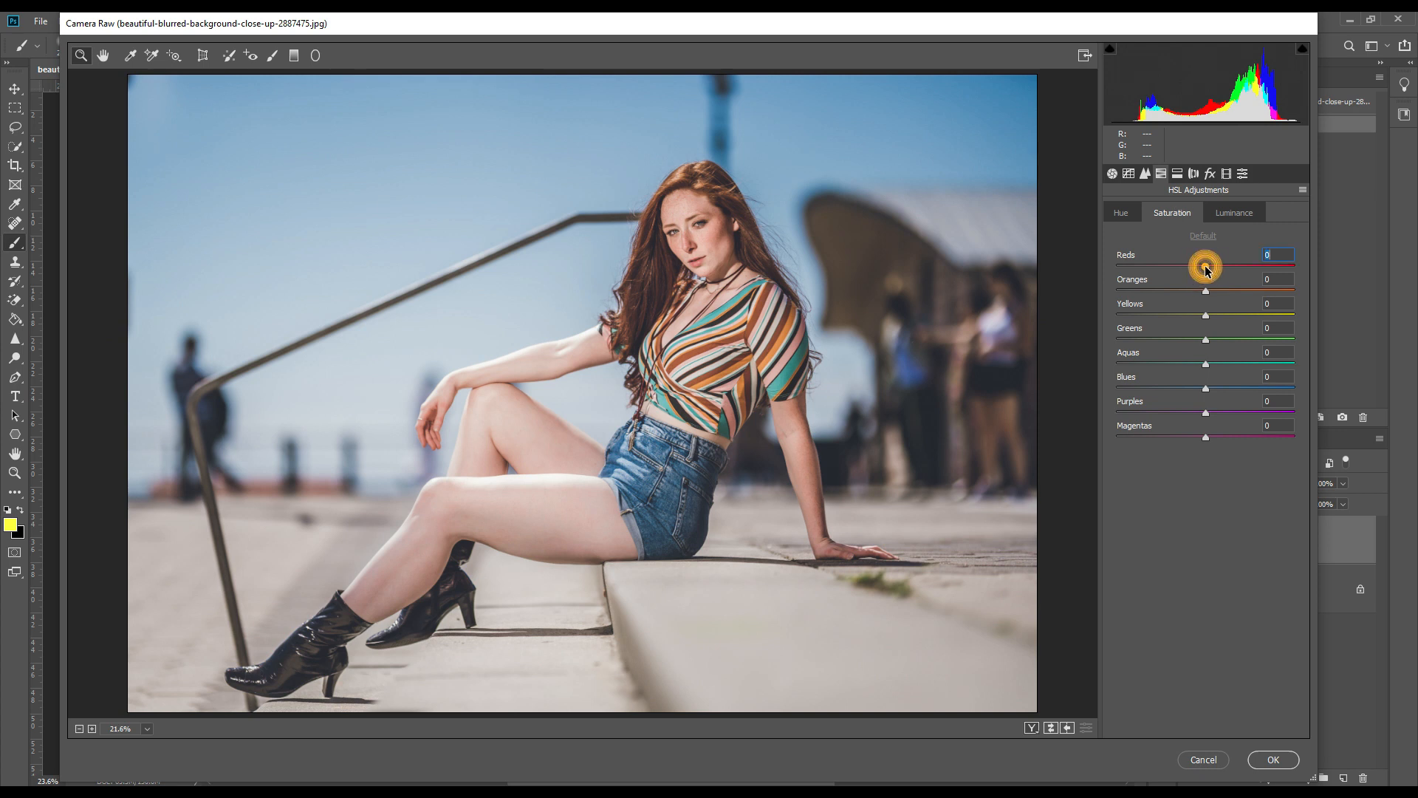
drag(1205, 266, 1216, 267)
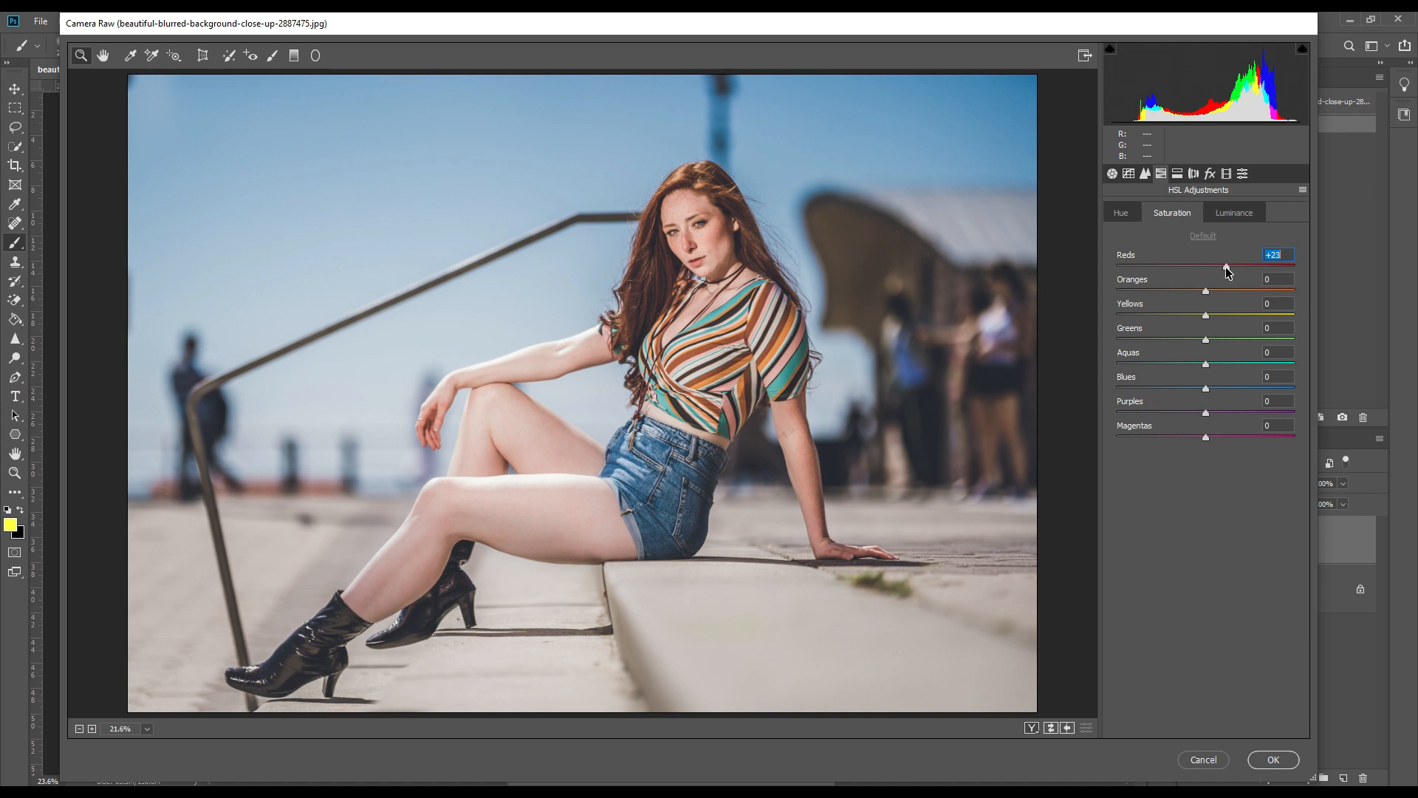
drag(1230, 268, 1212, 293)
click(1206, 316)
drag(1211, 320, 1217, 319)
click(1162, 365)
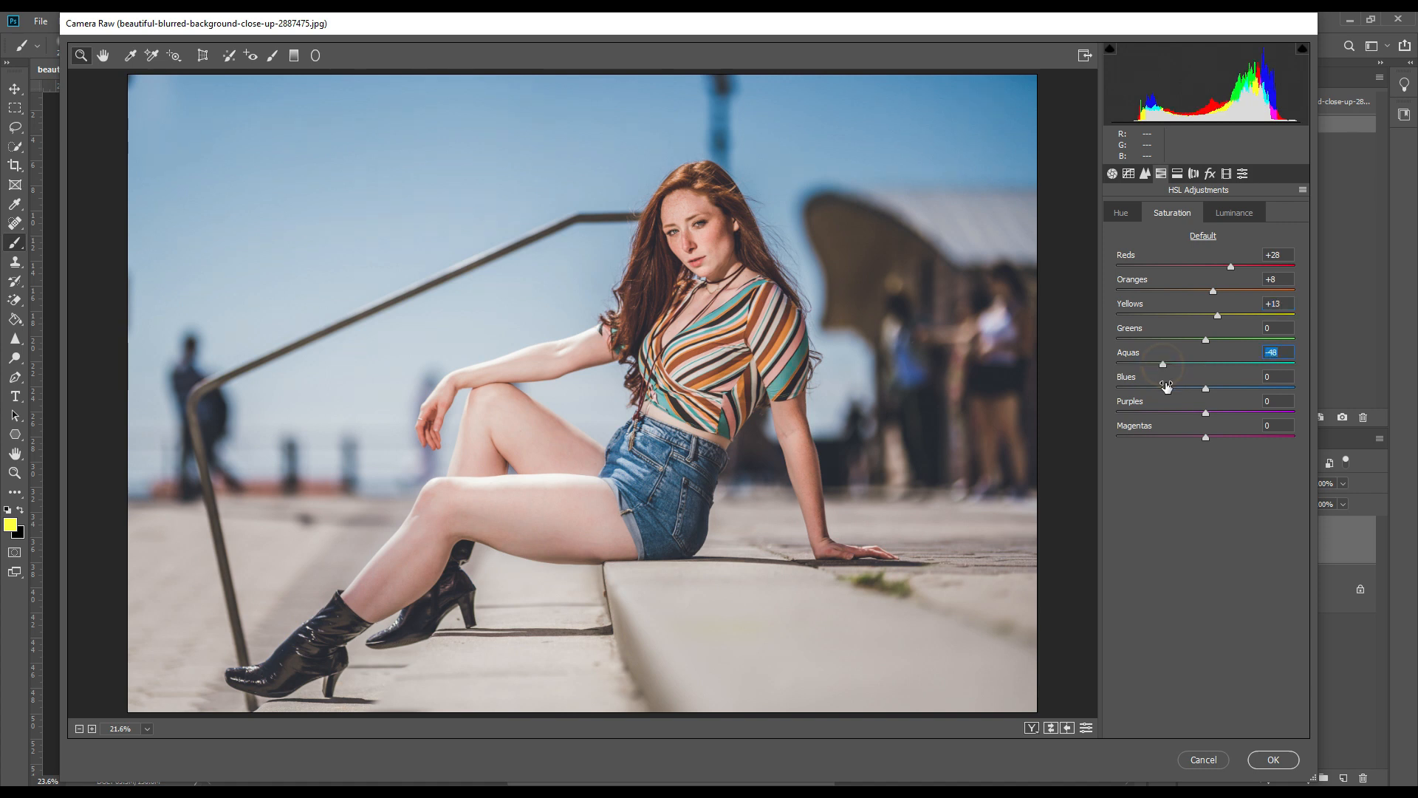
click(1162, 387)
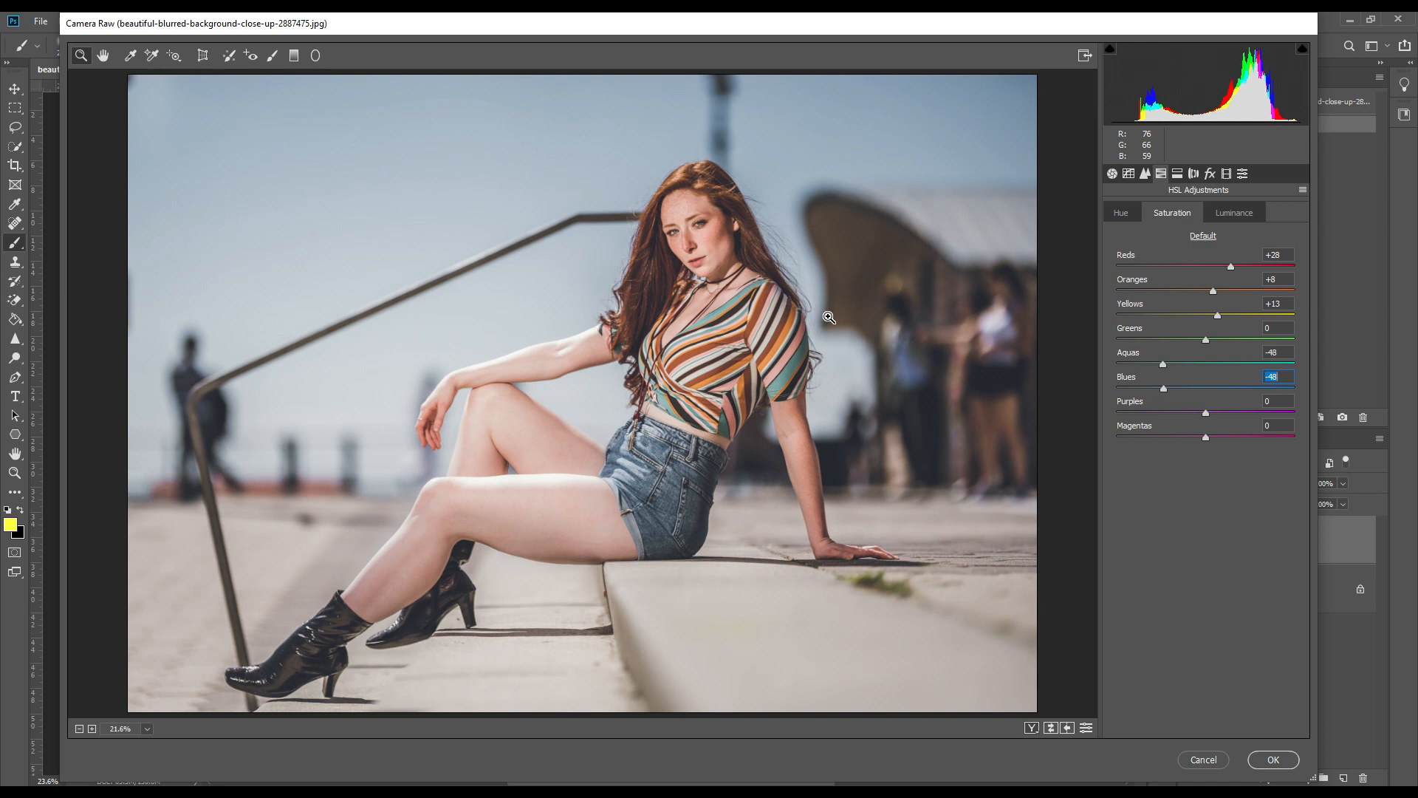
- Shift the HSL hues to Oranges +19, Yellows -19 and Blues -30
click(1121, 218)
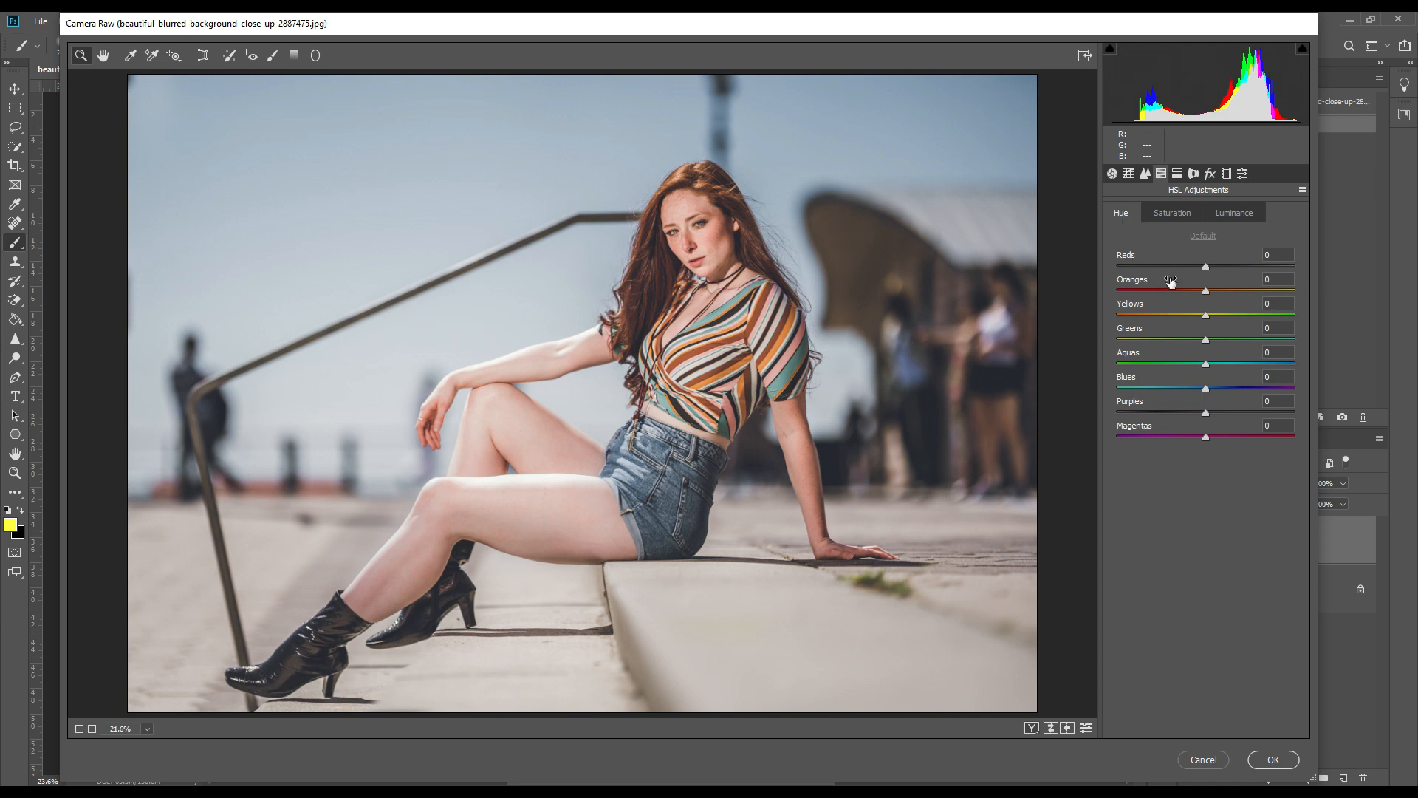
click(1206, 293)
drag(1205, 290, 1217, 290)
drag(1205, 319, 1184, 320)
drag(1186, 318, 1190, 319)
click(1206, 389)
drag(1205, 388, 1179, 389)
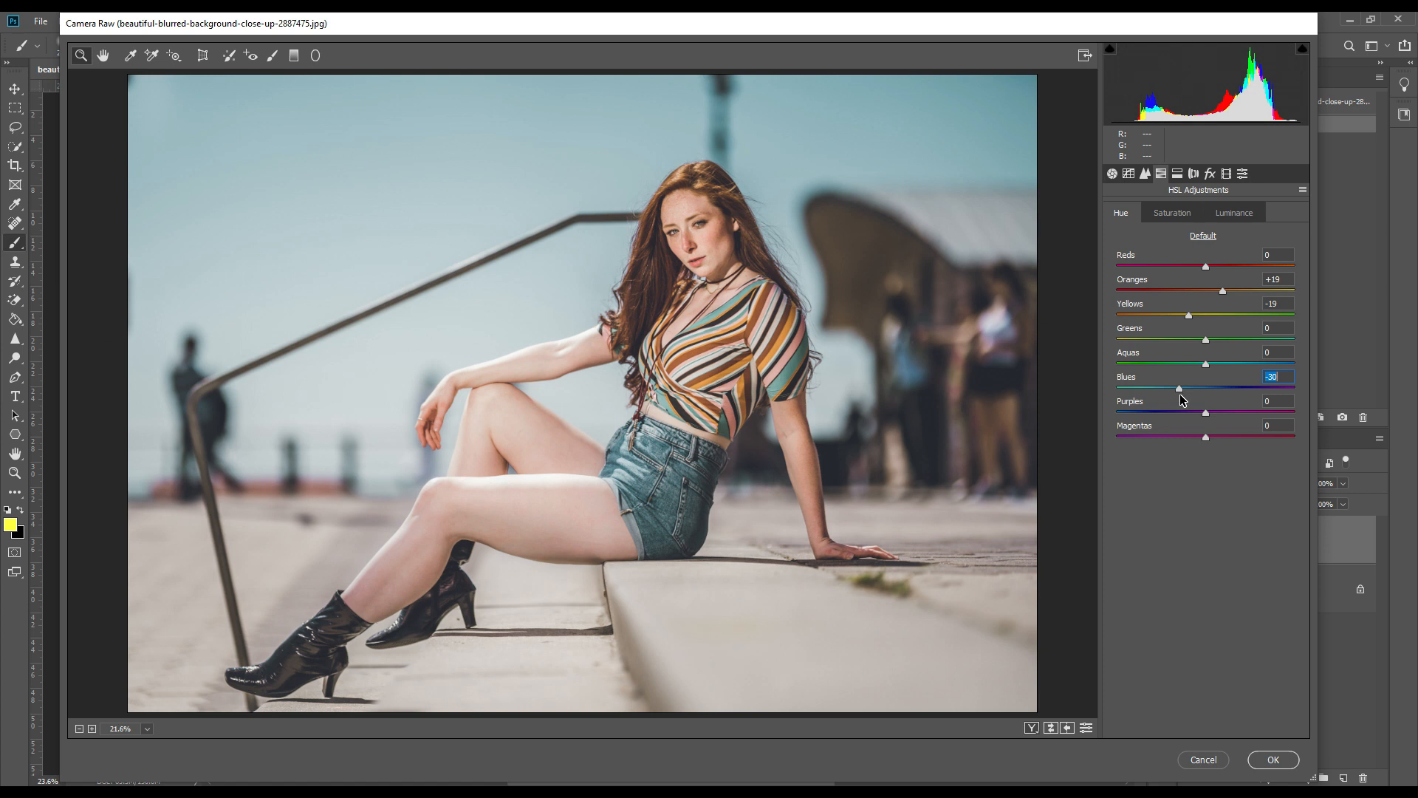
click(1180, 395)
- Set the HSL luminance to Reds -15, Oranges +13, Yellows -12, Aquas -65 and Blues -56
click(1243, 215)
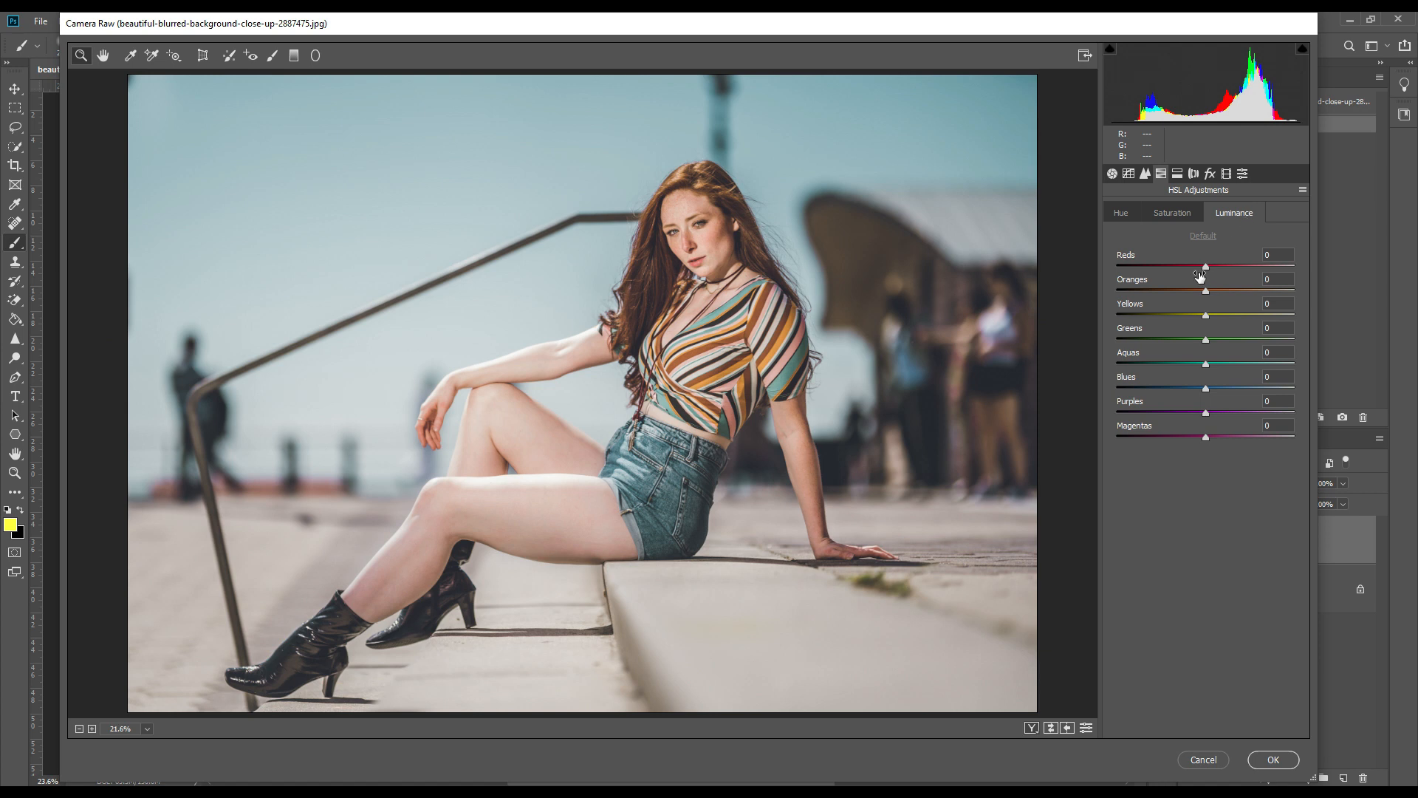
drag(1205, 289, 1214, 290)
click(1215, 289)
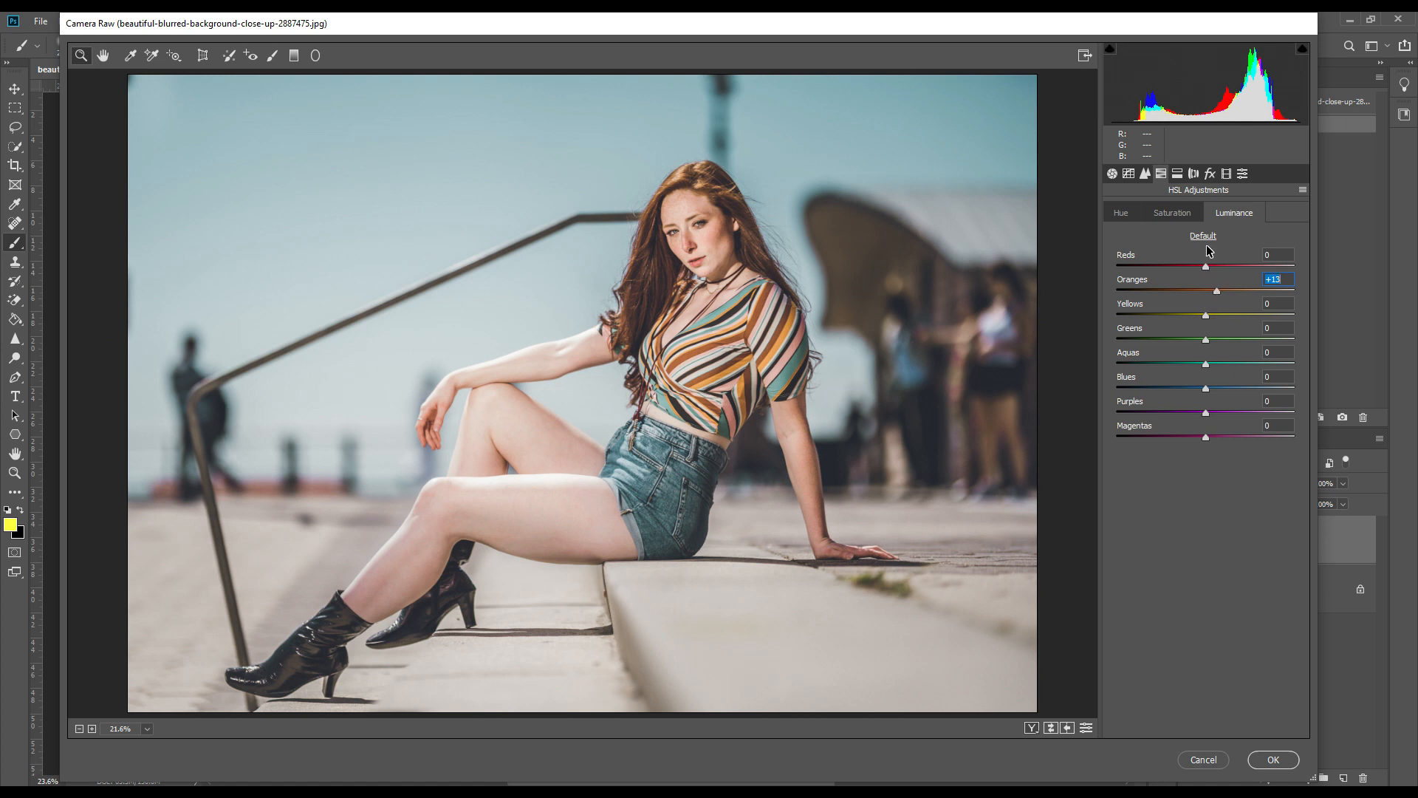
drag(1204, 266, 1191, 267)
drag(1204, 315, 1196, 320)
click(1162, 365)
drag(1162, 365, 1148, 367)
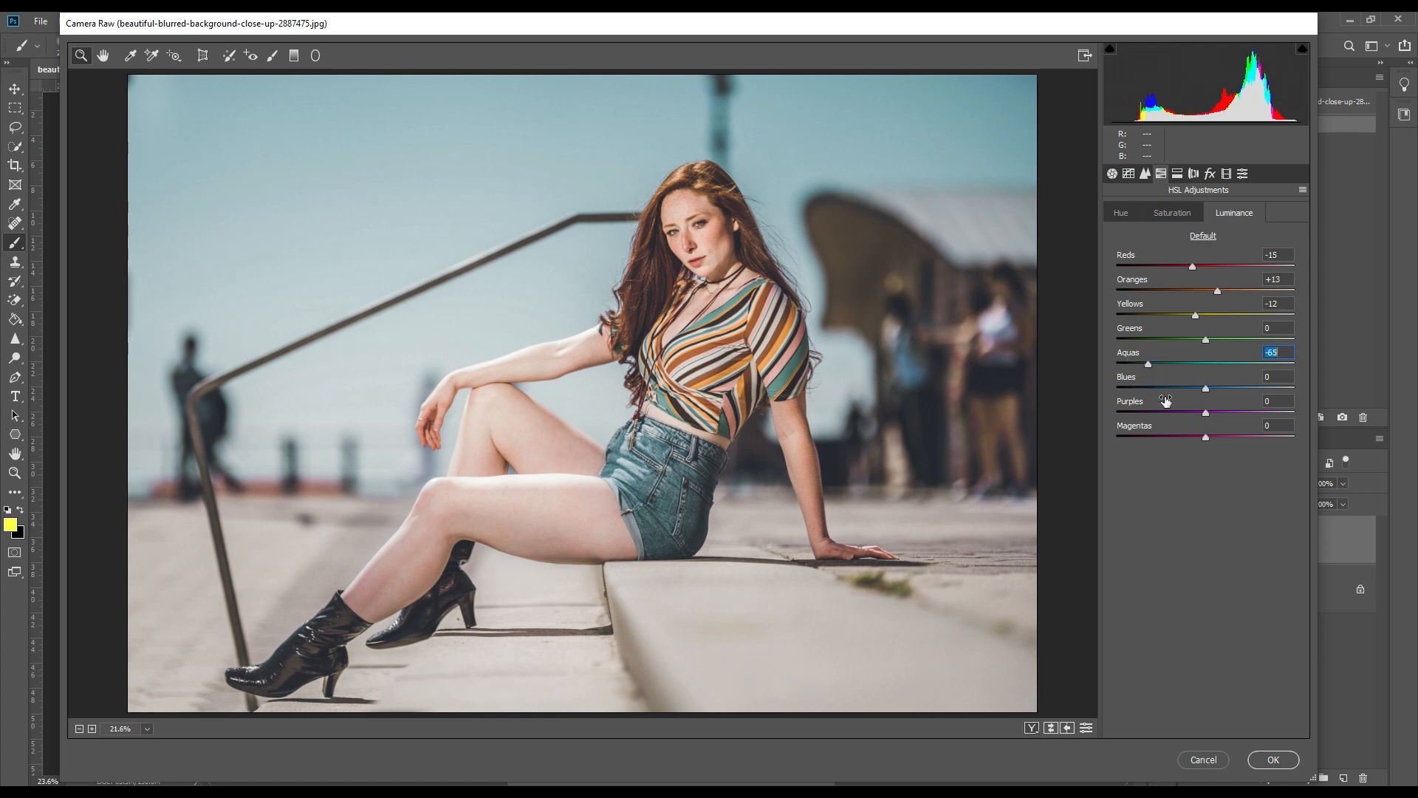
click(1155, 388)
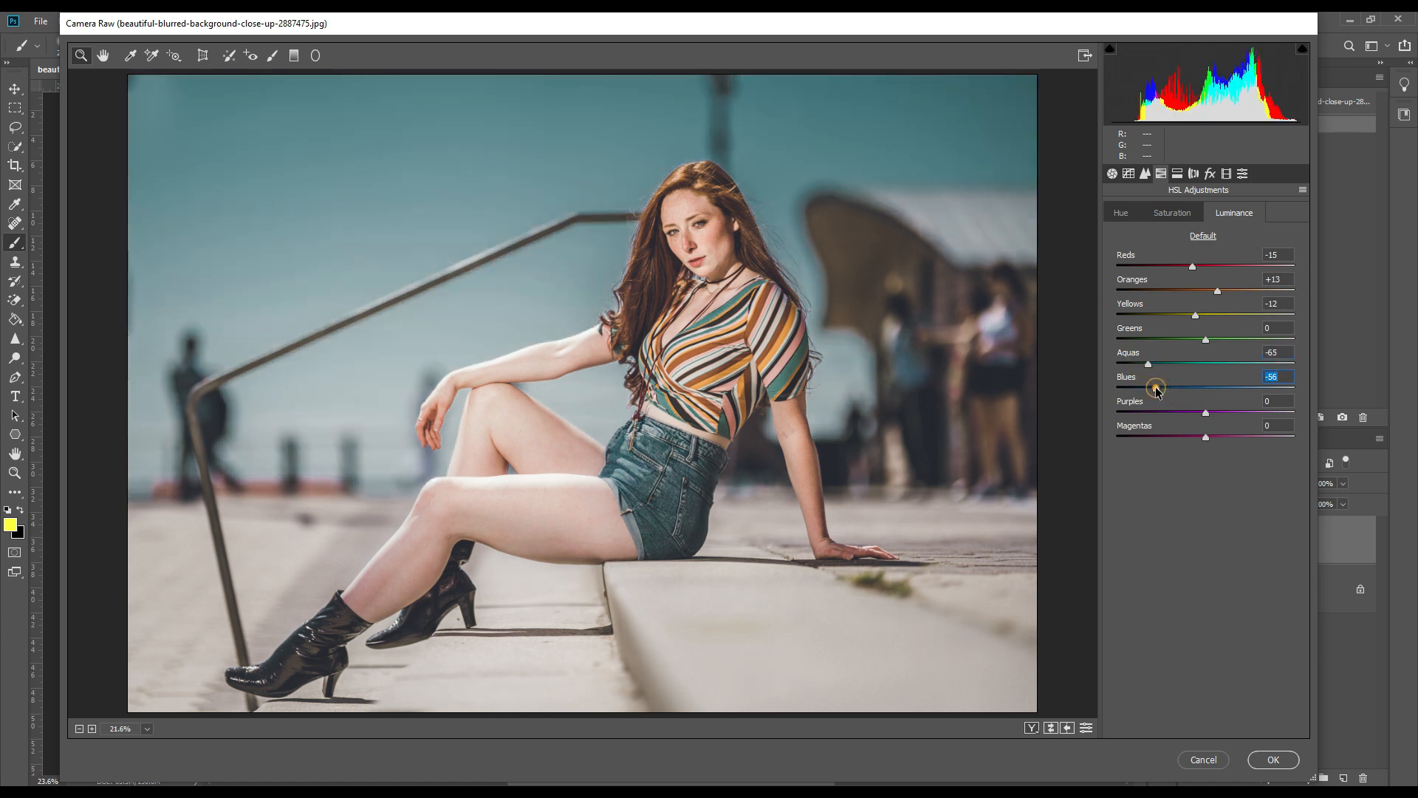
click(1155, 389)
- Add a post-crop vignette to the photo with an amount of -10
click(1178, 174)
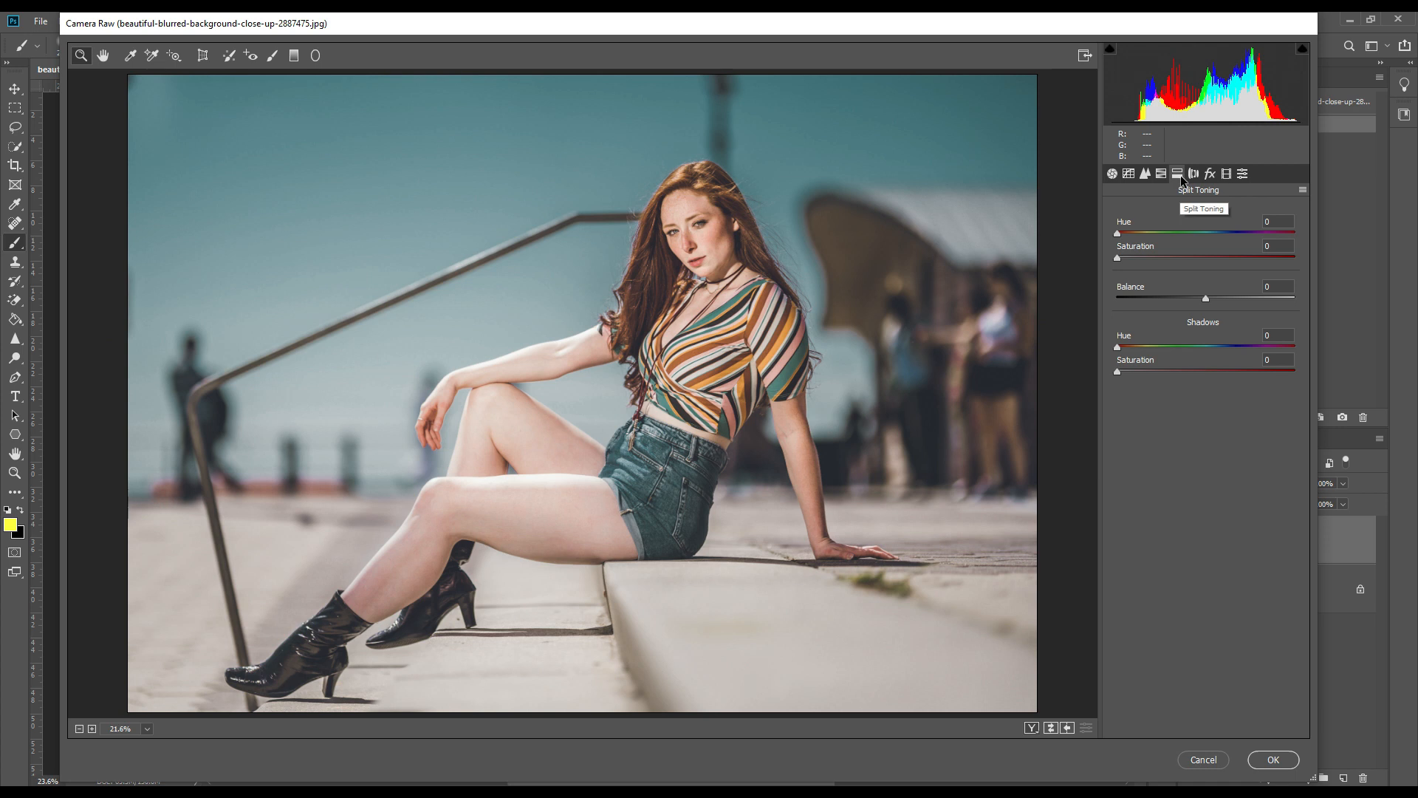
click(1194, 174)
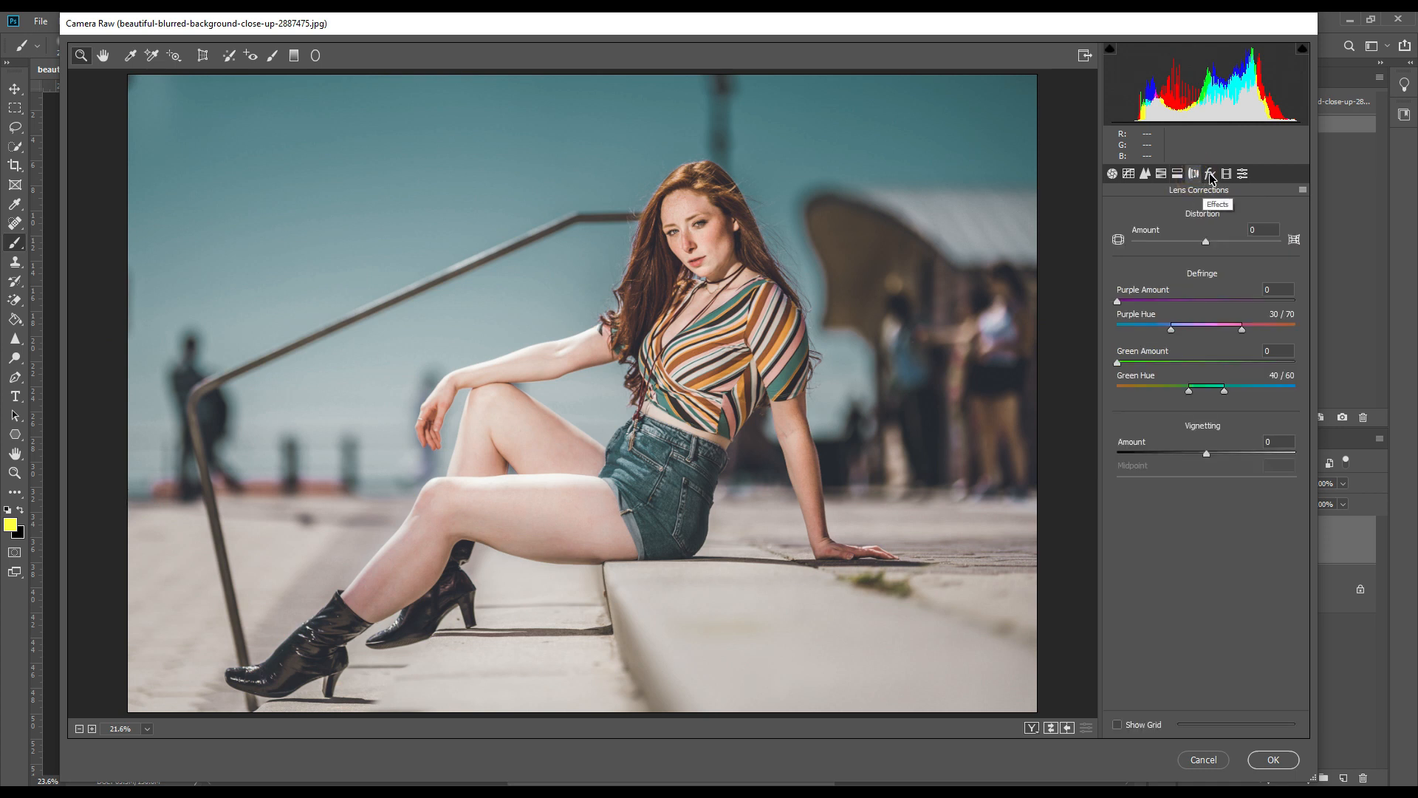
click(1210, 176)
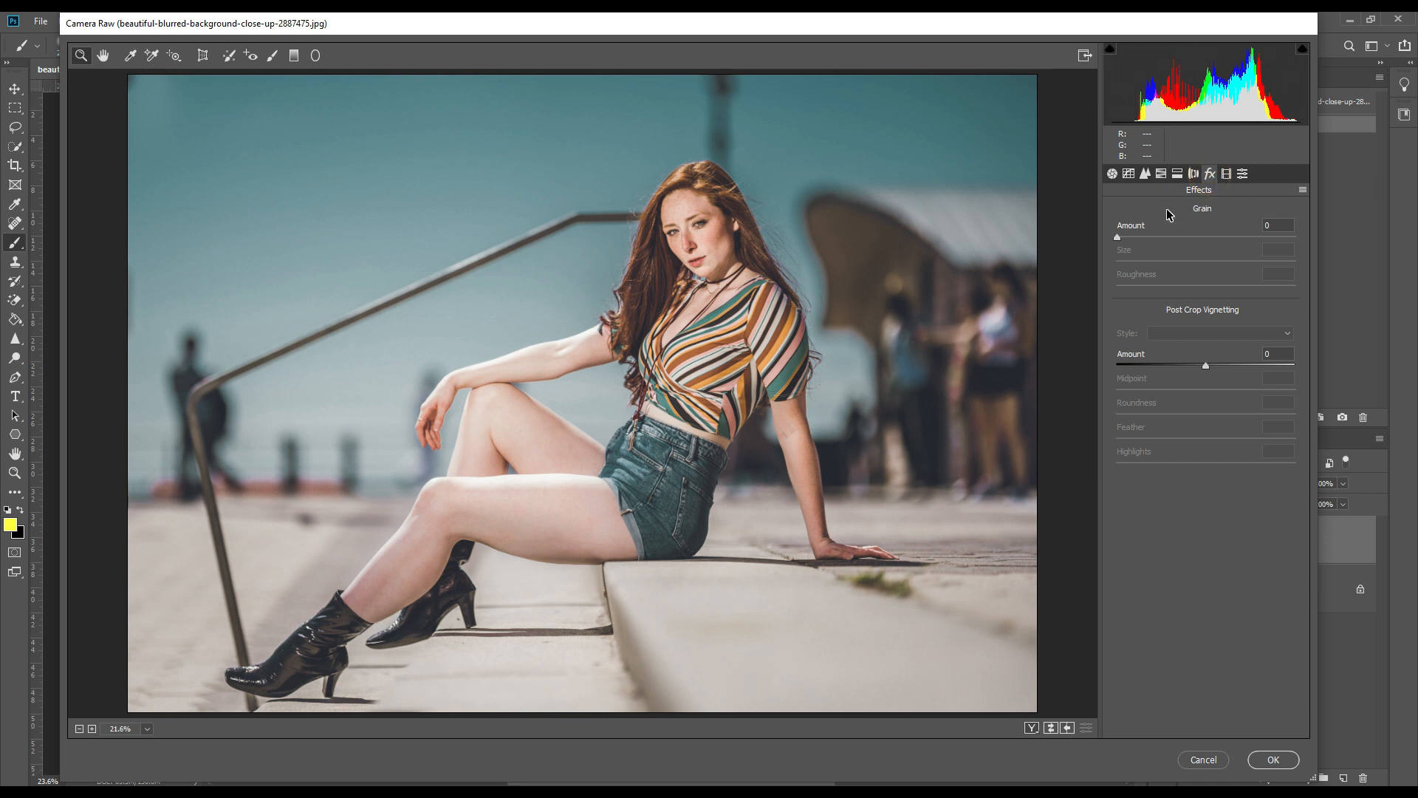
click(1204, 365)
drag(1199, 366, 1197, 367)
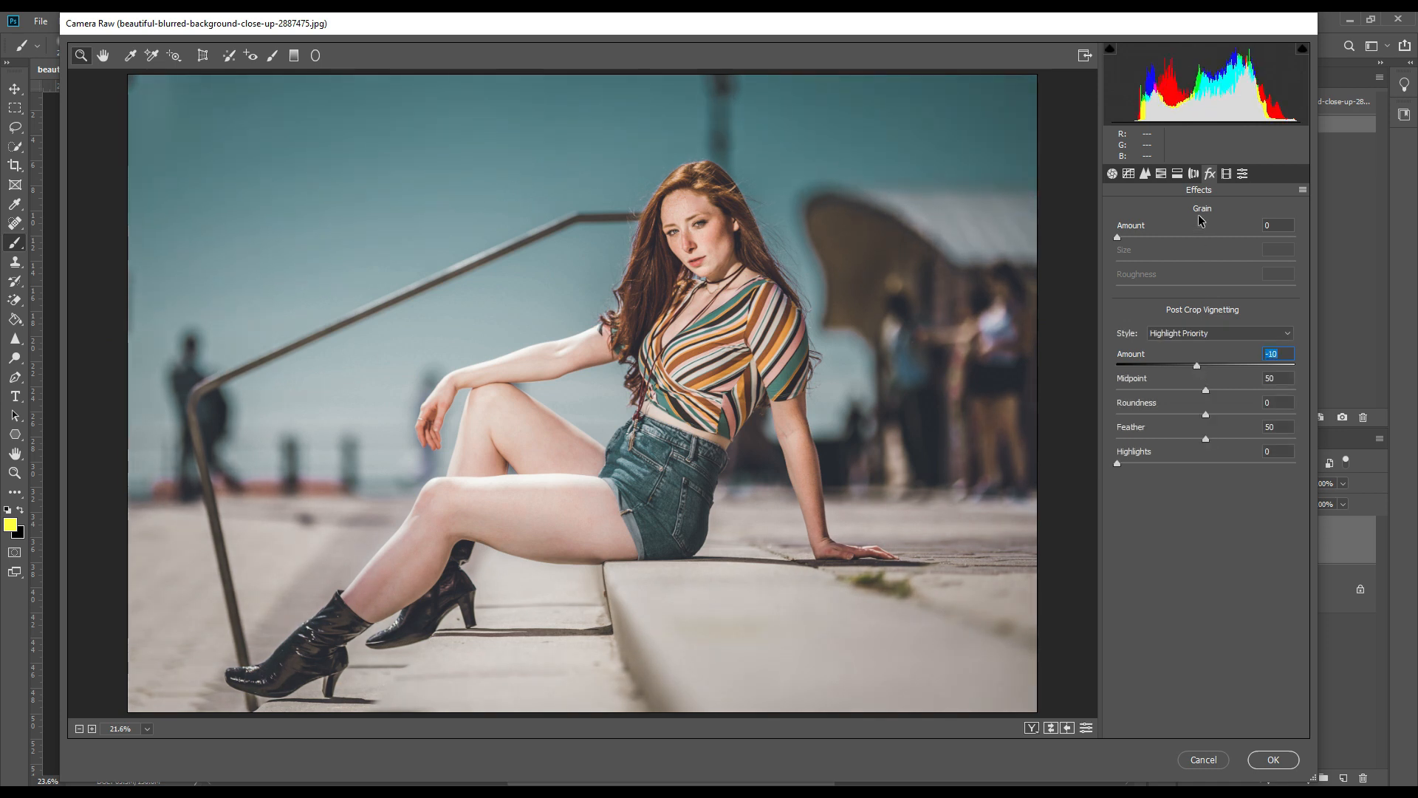
- Calibrate the Red Primary to Hue +33 and Saturation +9
click(1226, 175)
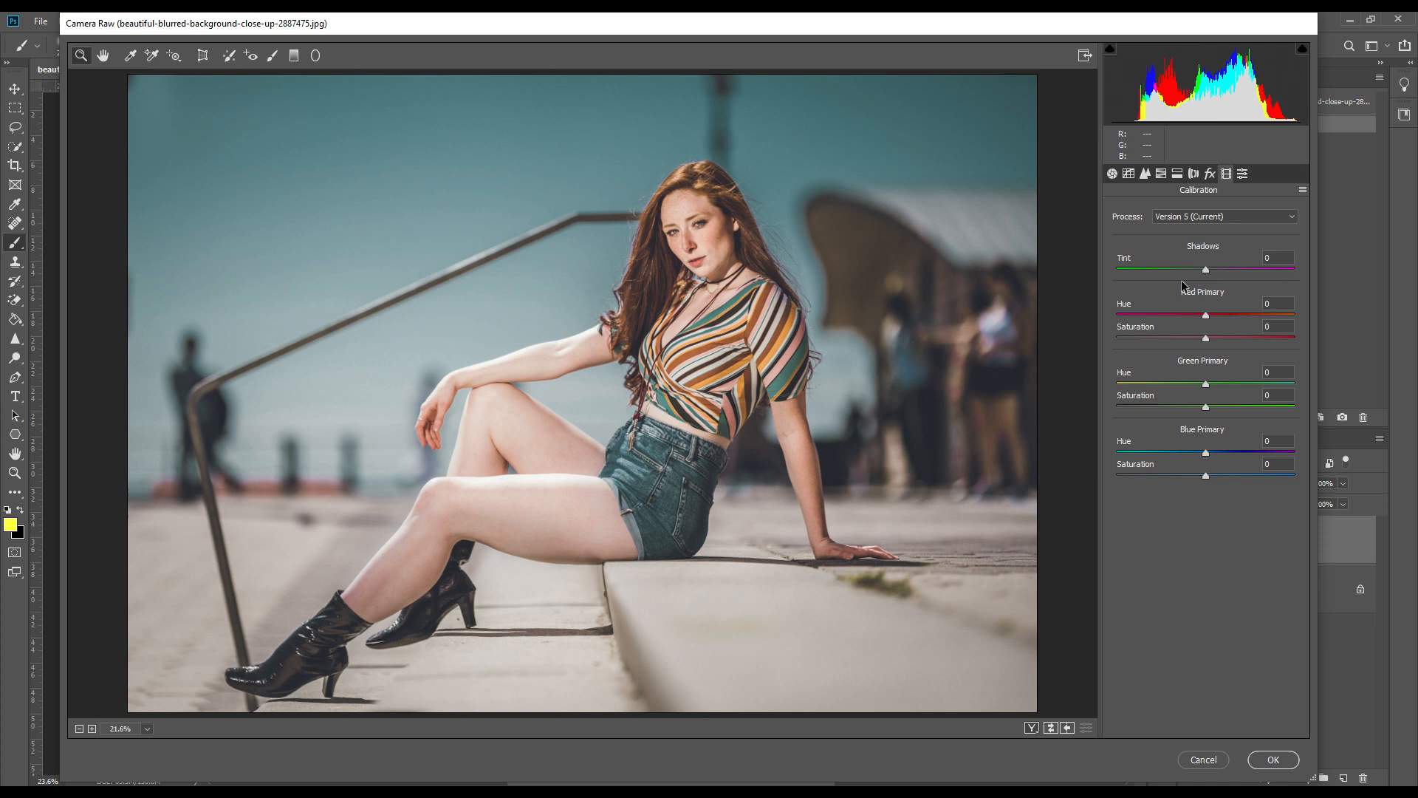
drag(1205, 316, 1223, 318)
drag(1223, 317, 1237, 319)
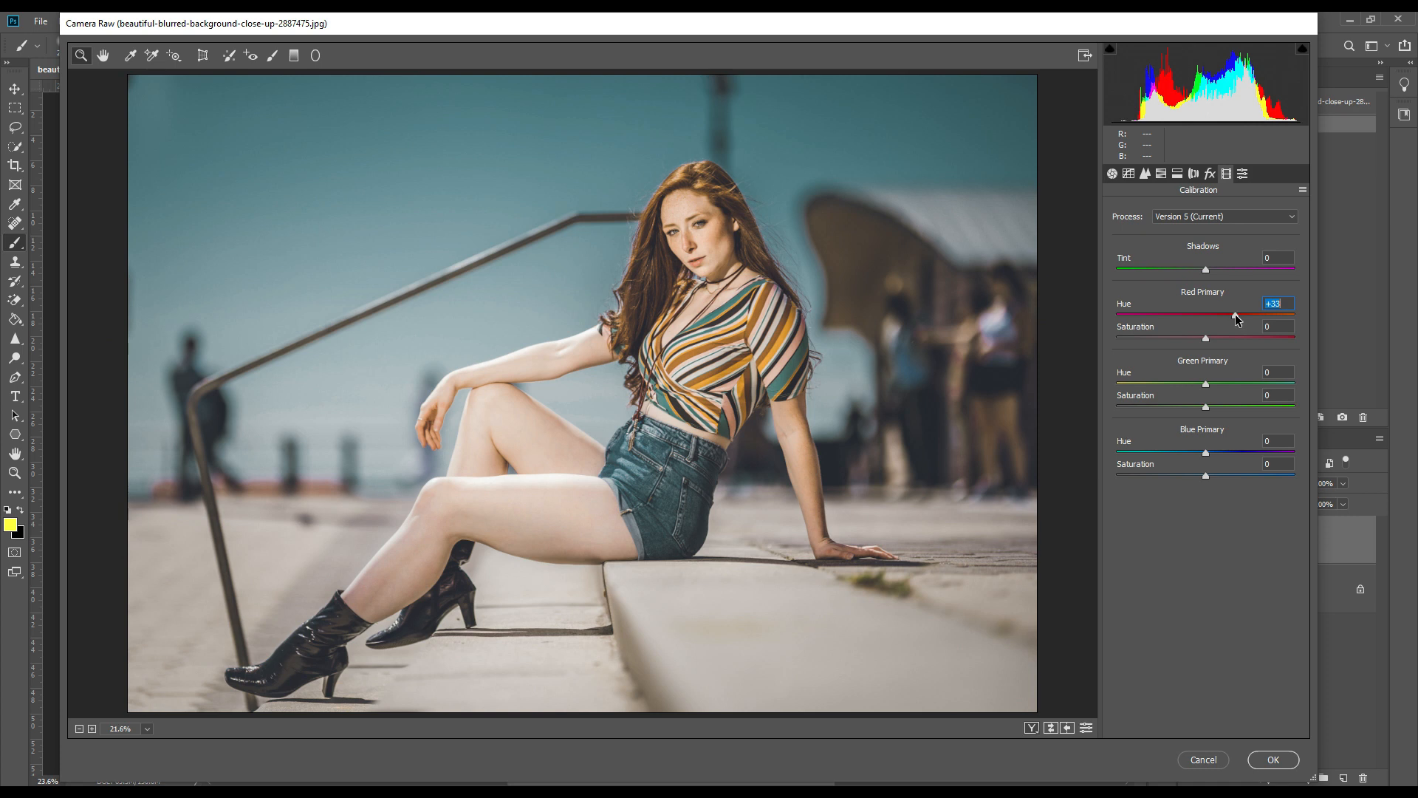
drag(1208, 338, 1216, 337)
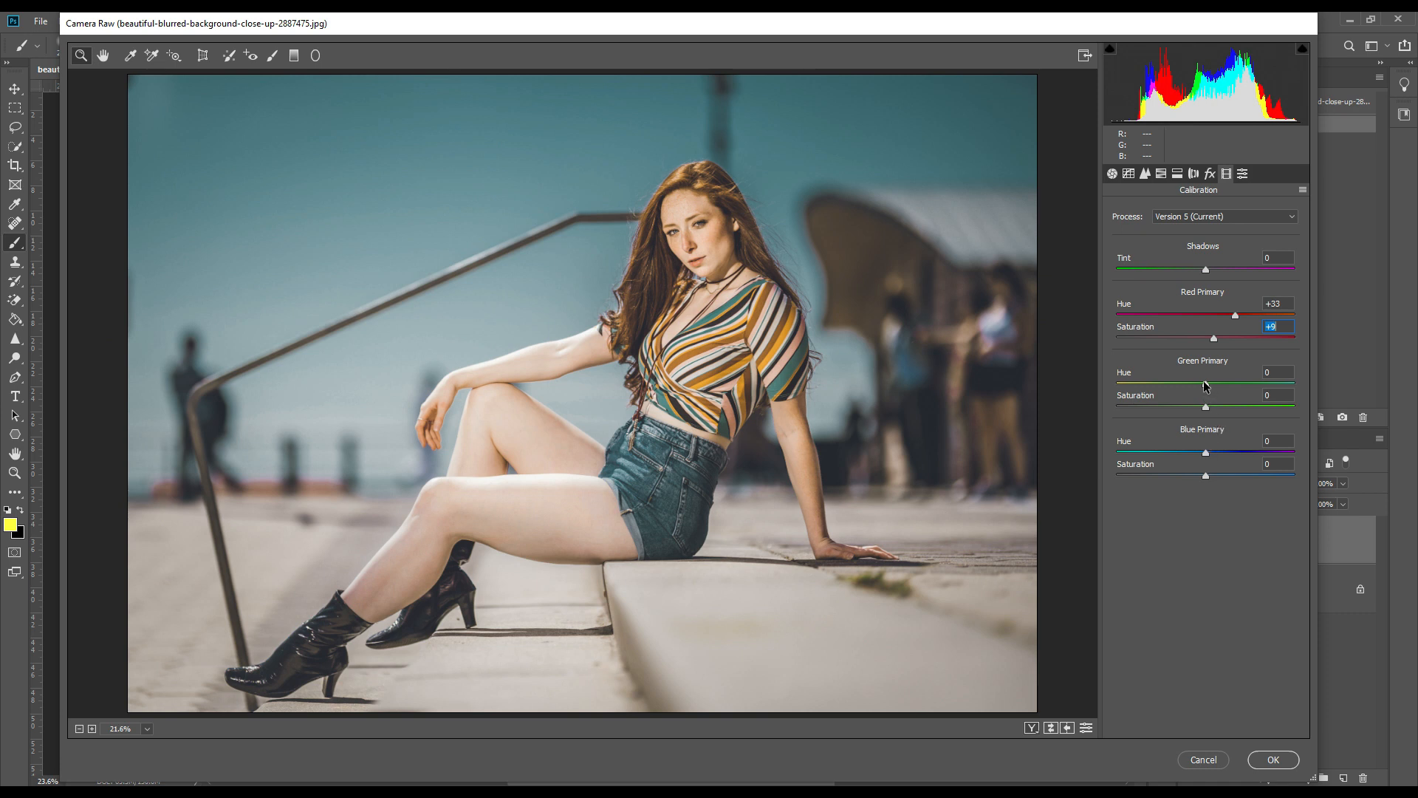
- Calibrate the Green Primary to Hue +13 and Saturation +5, and set the Blue Primary Hue to -41
drag(1206, 385, 1217, 385)
click(1205, 409)
drag(1205, 407, 1209, 408)
drag(1204, 454, 1168, 458)
click(1164, 455)
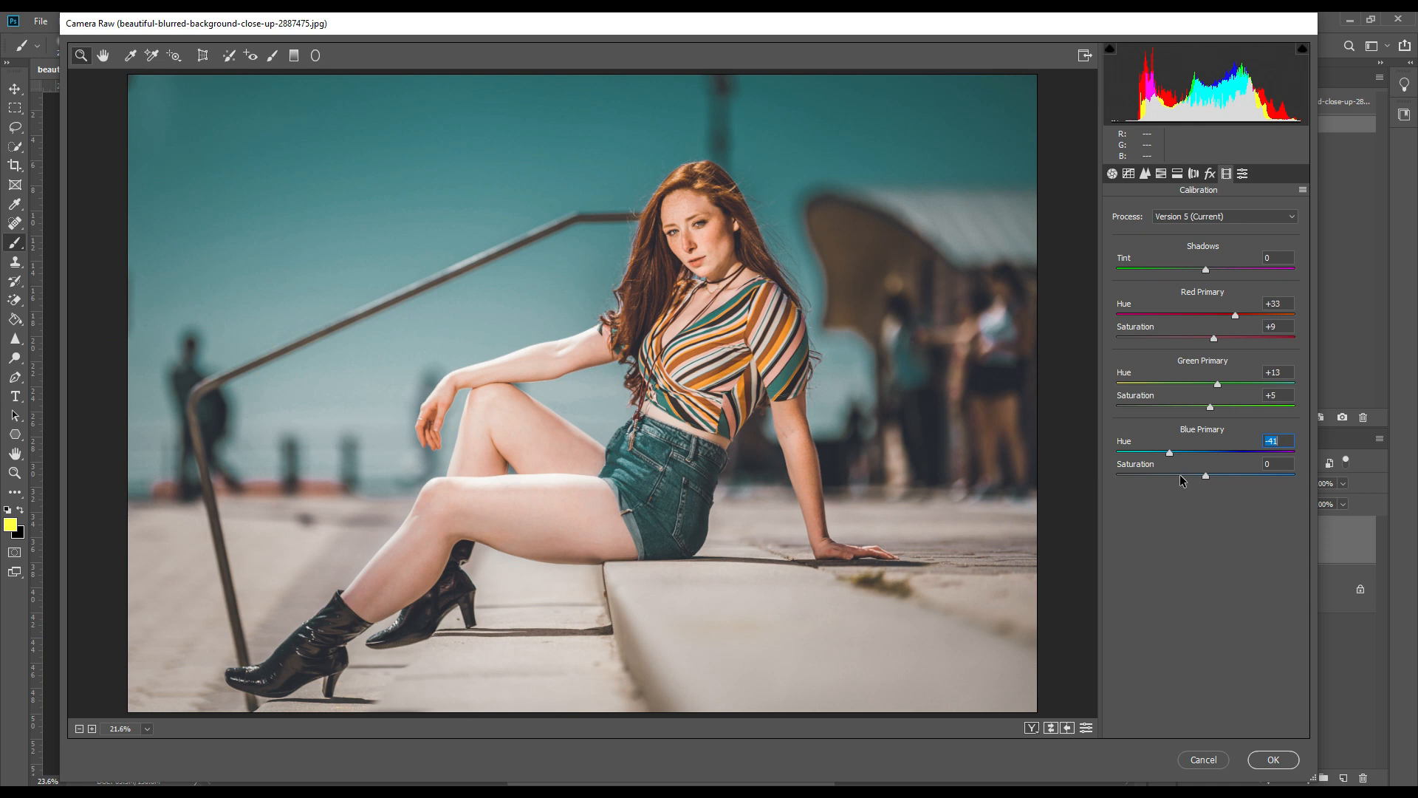
- Calibrate the Blue Primary Saturation to -30, and set the Red Primary to Hue +23 and Saturation -14
click(1179, 475)
drag(1179, 477, 1182, 478)
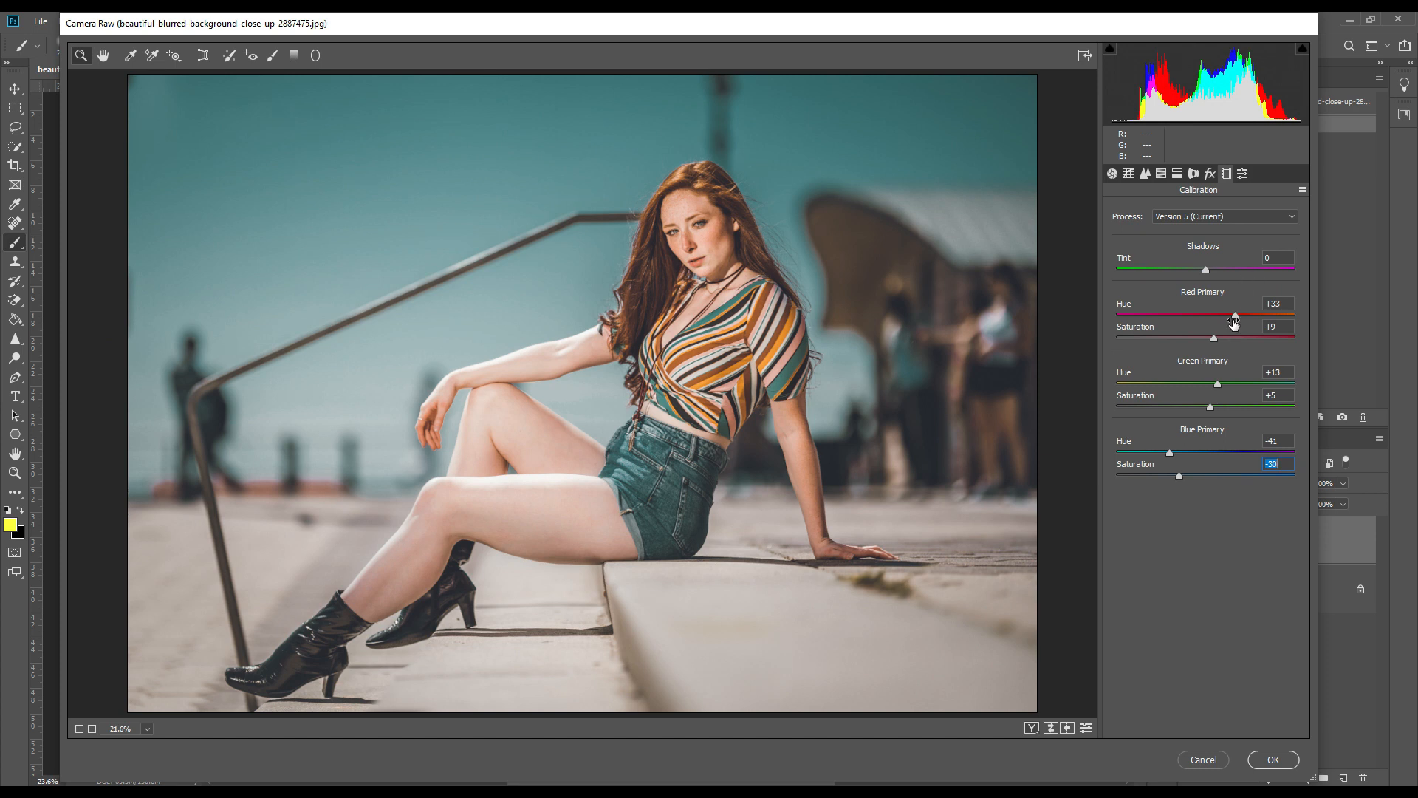
drag(1234, 323, 1226, 323)
click(1198, 338)
drag(1198, 338, 1192, 338)
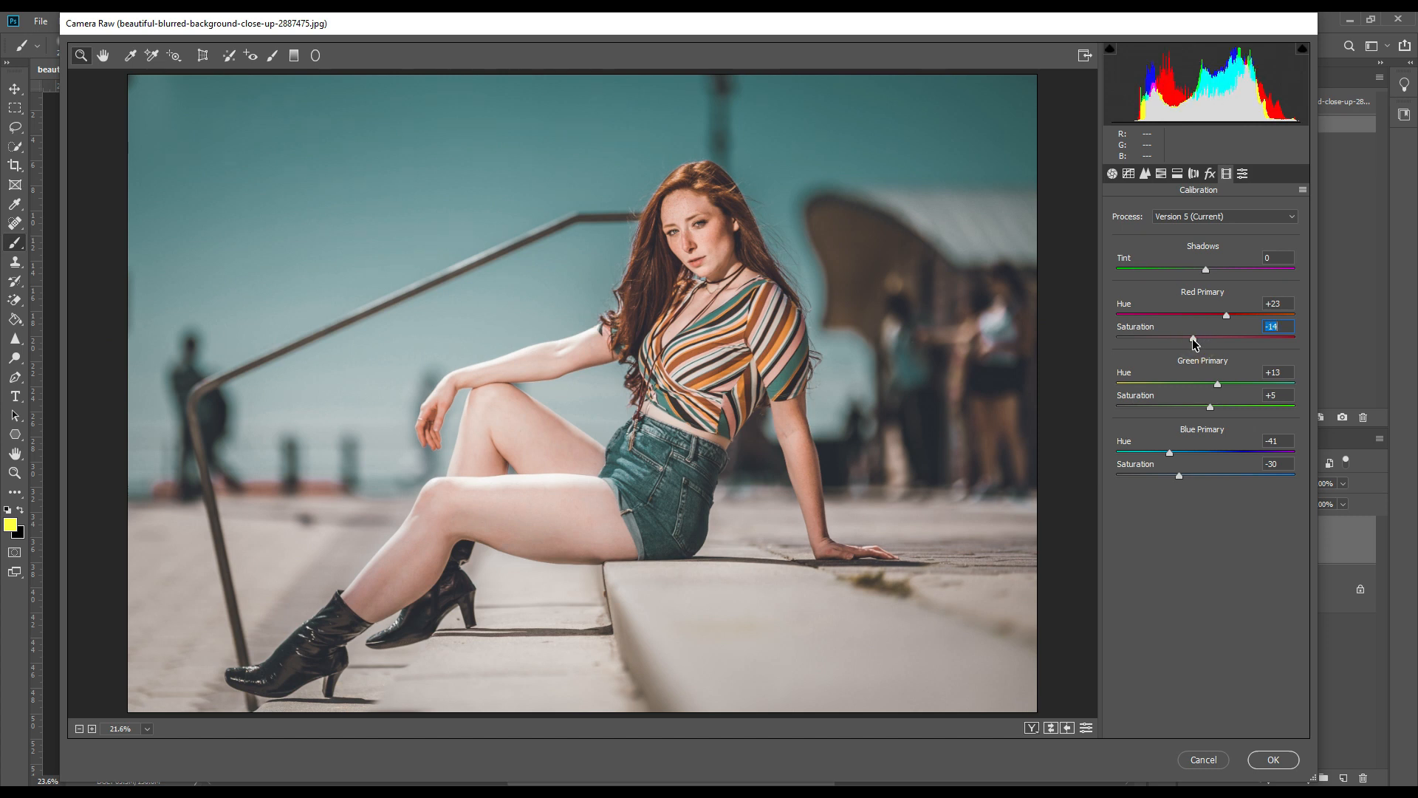
- Set the basic Exposure to +0.10 and apply the Camera Raw Filter to the duplicate layer
click(1243, 174)
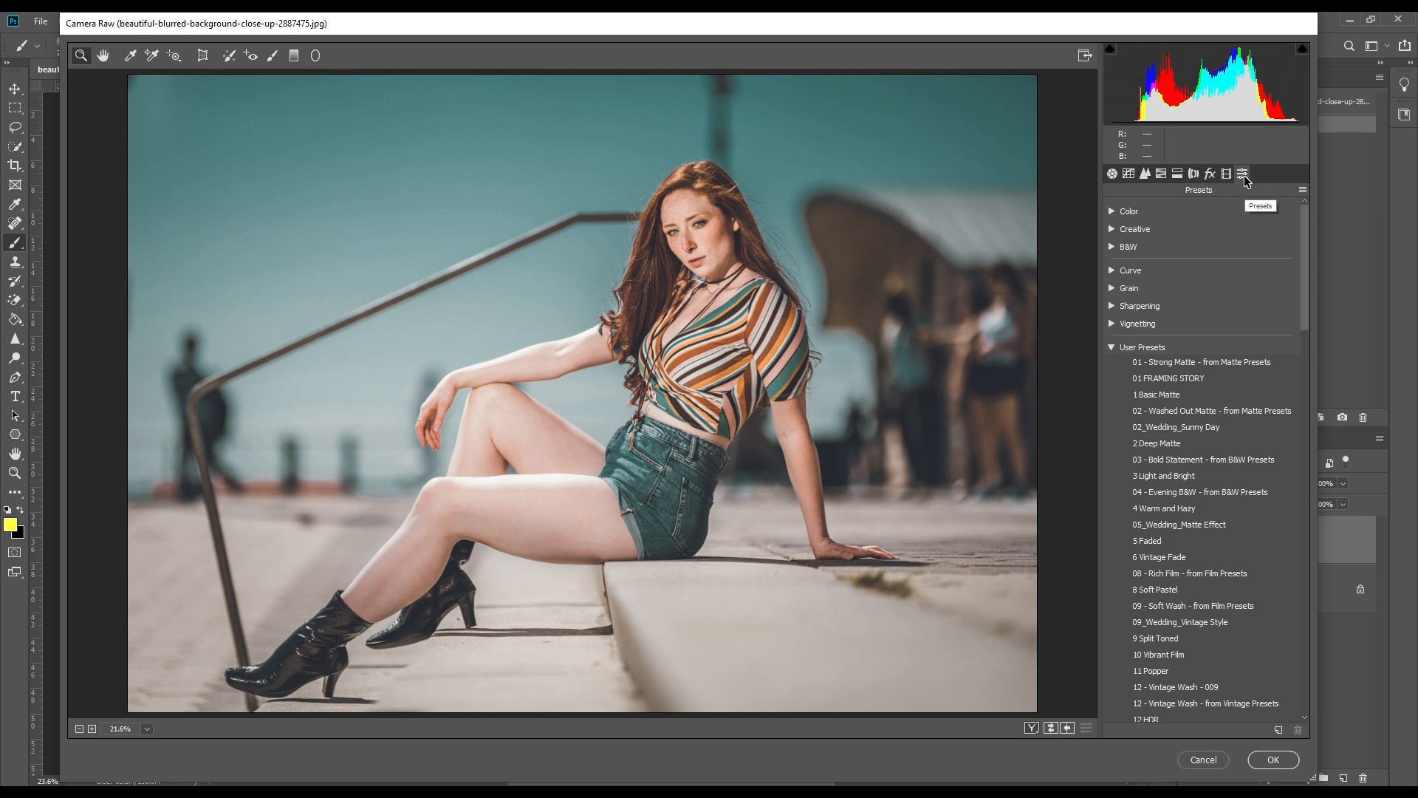
click(1226, 174)
click(1113, 174)
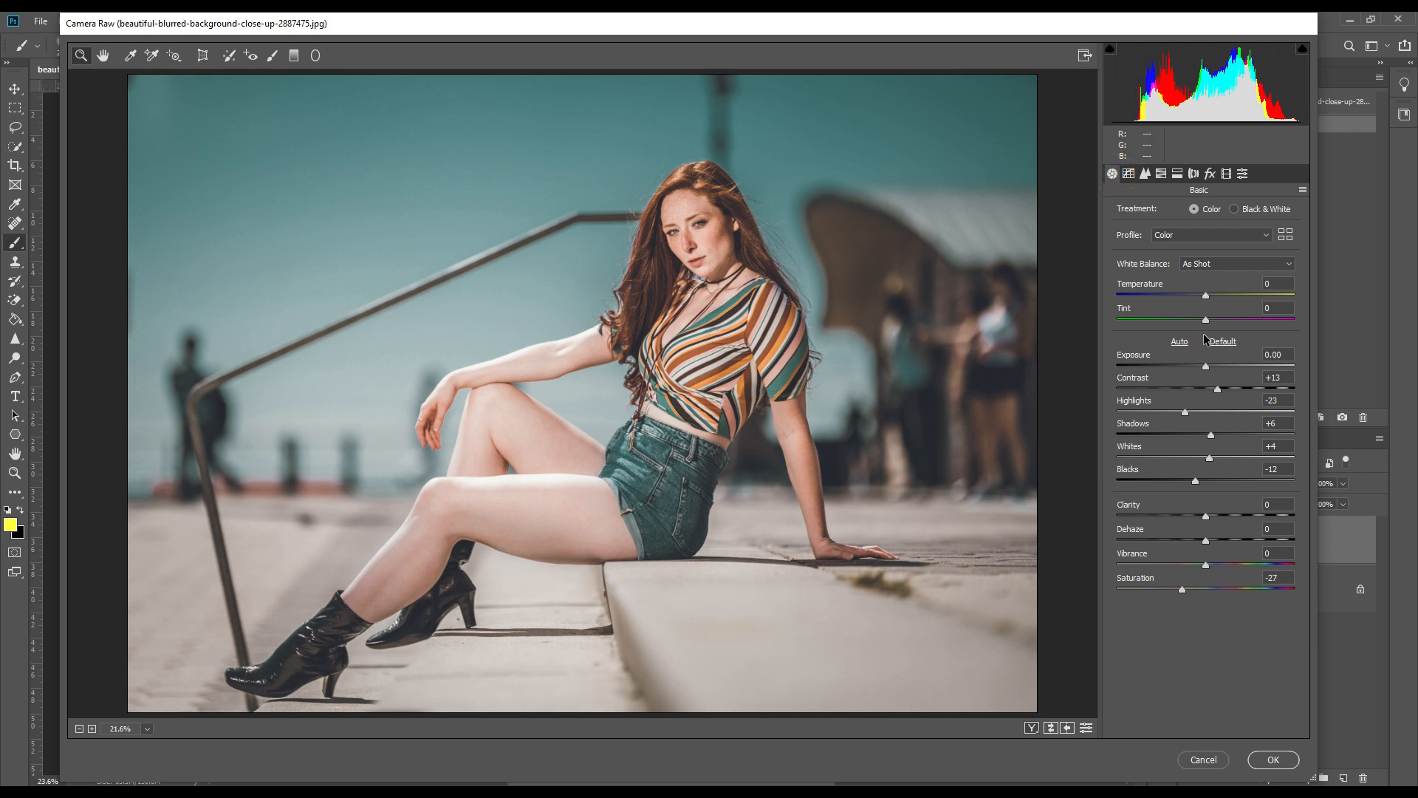
drag(1205, 367, 1207, 366)
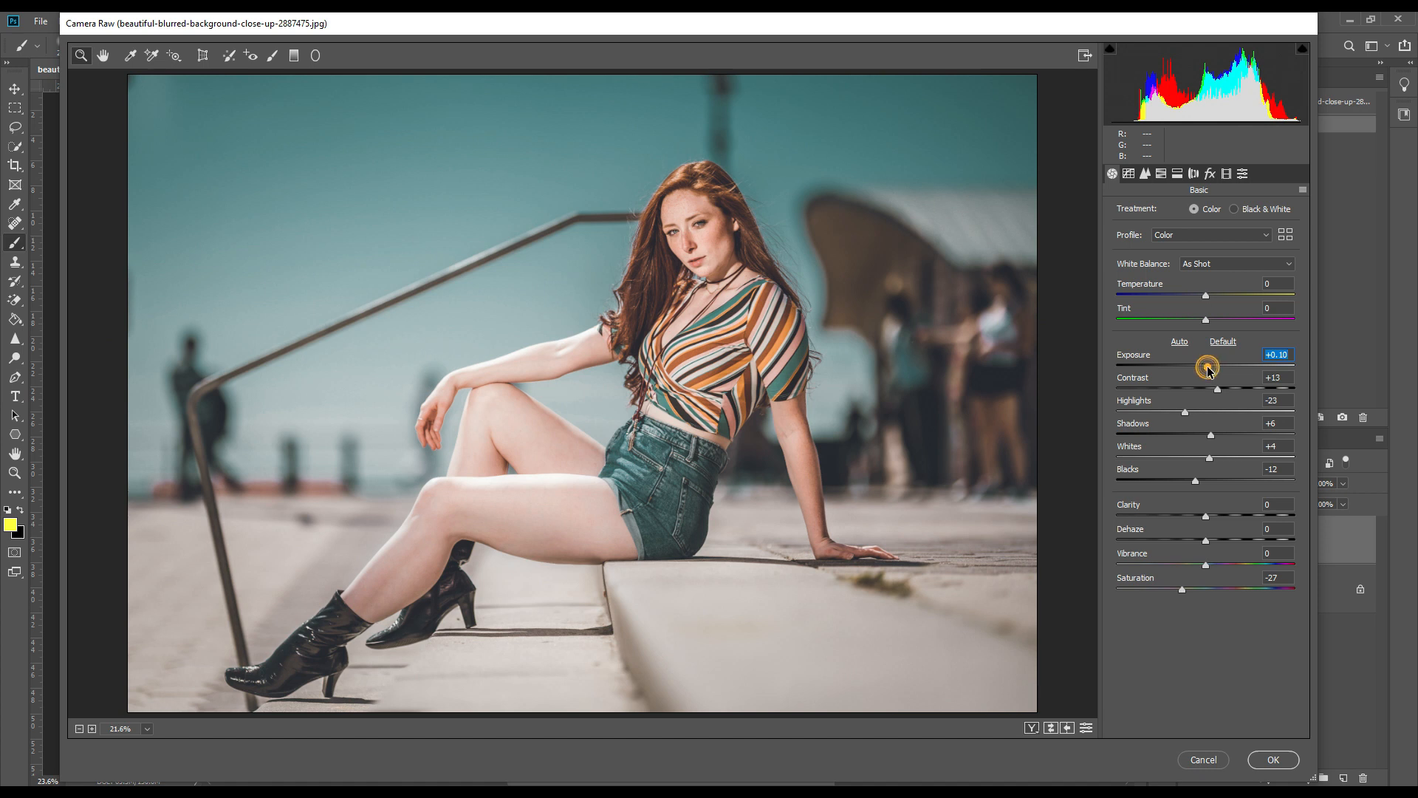
double_click(1207, 366)
drag(1206, 368, 1208, 366)
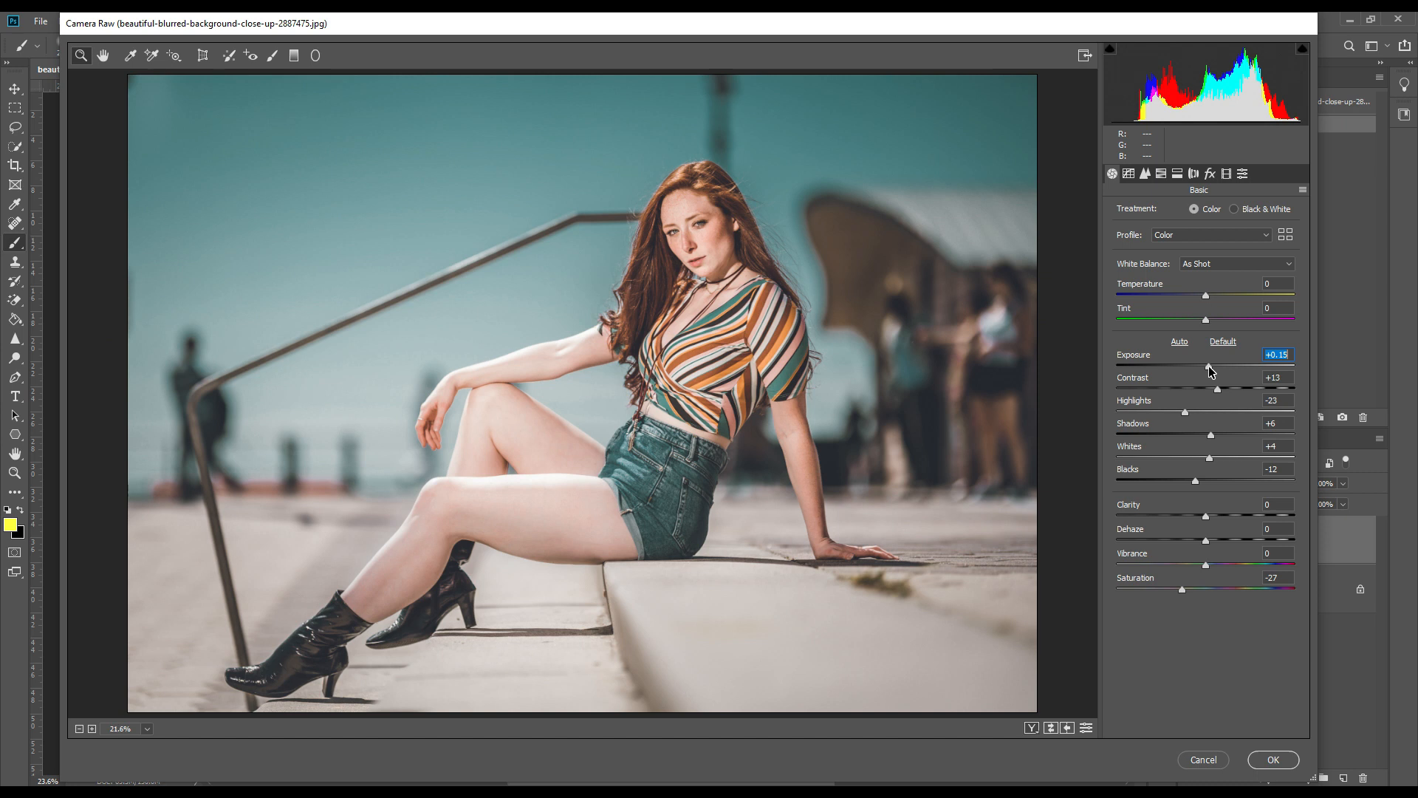
click(1208, 366)
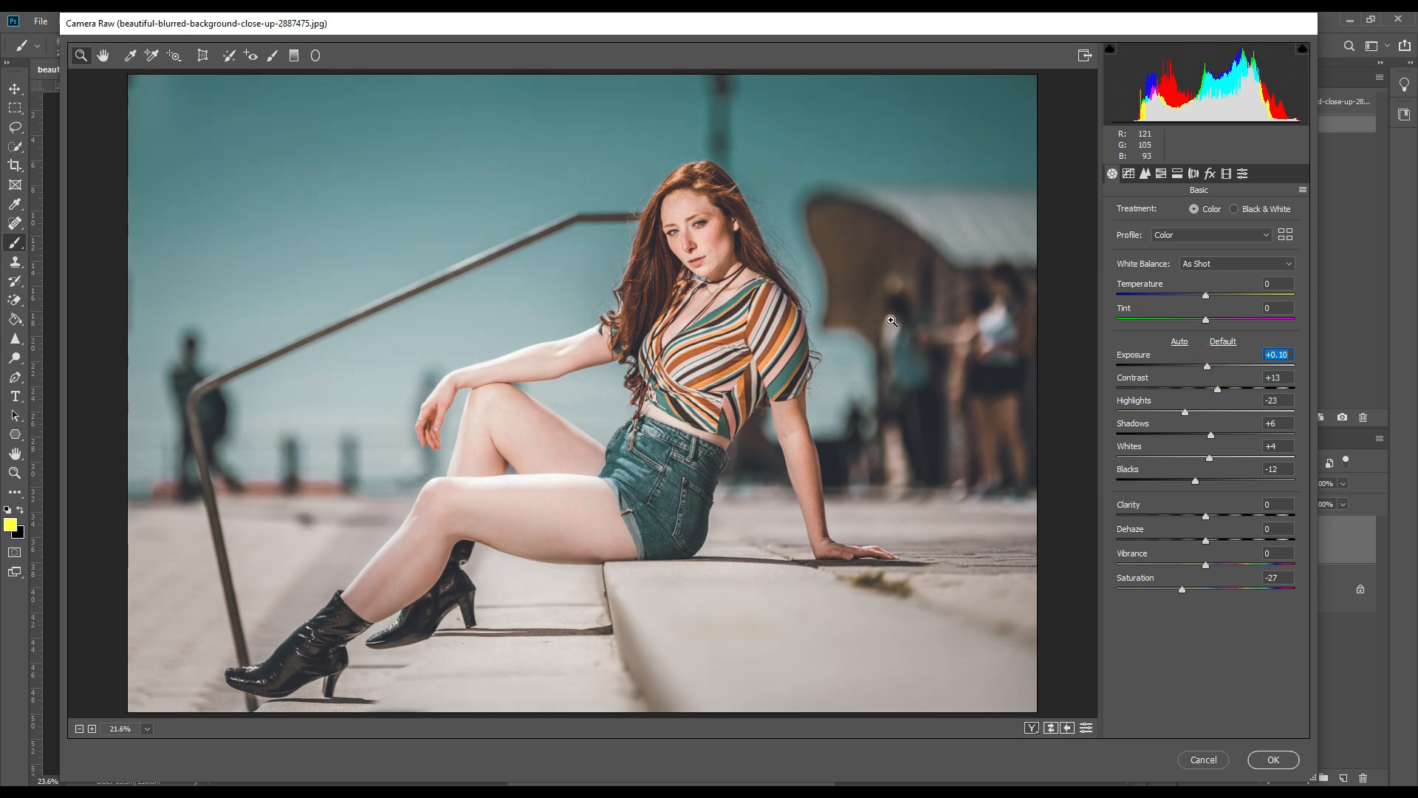
click(1273, 759)
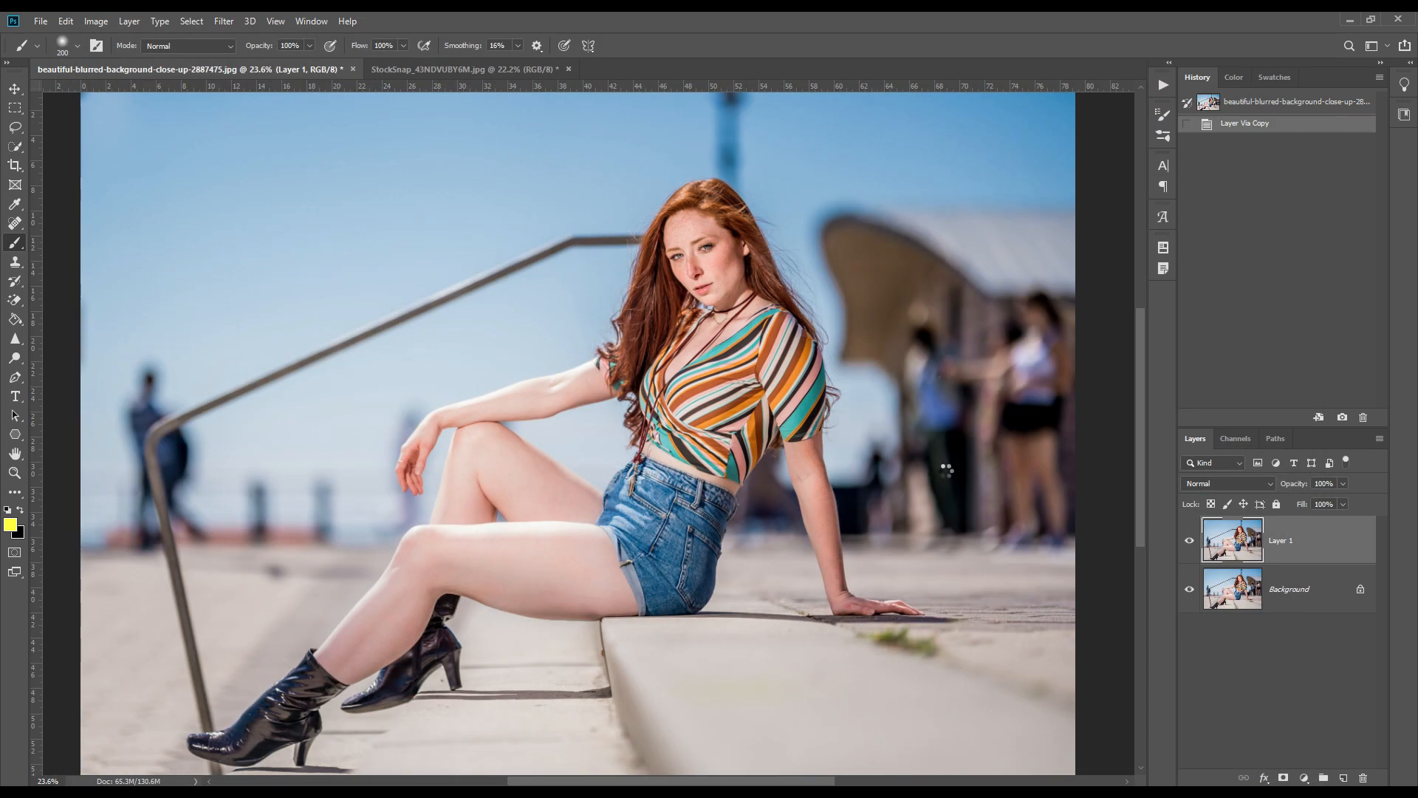
- Compare the graded portrait with the original by hiding and showing Layer 1 several times, leaving it visible
scroll(848, 486, down, 5)
scroll(848, 493, up, 1)
scroll(849, 494, up, 3)
scroll(849, 494, down, 3)
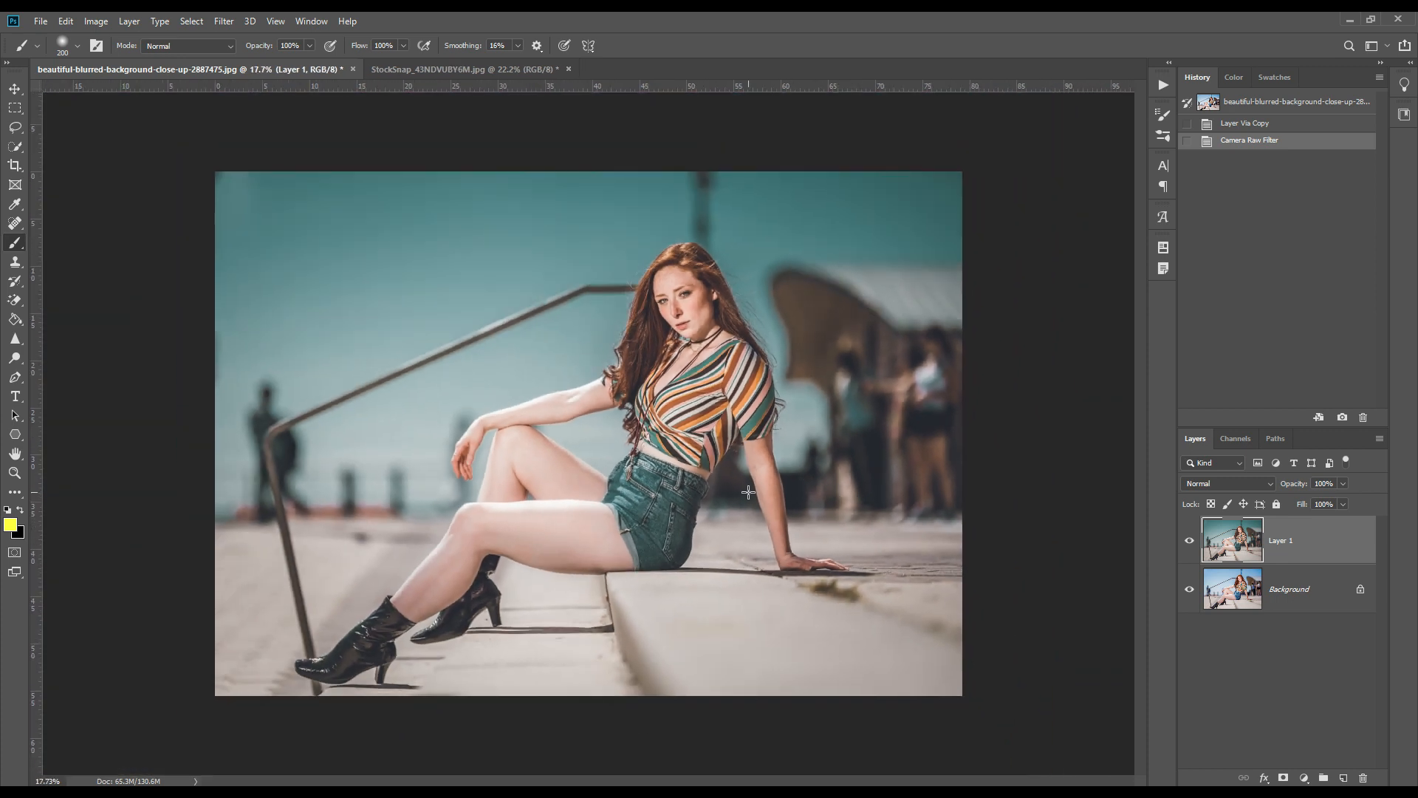
scroll(748, 492, up, 1)
scroll(748, 491, up, 1)
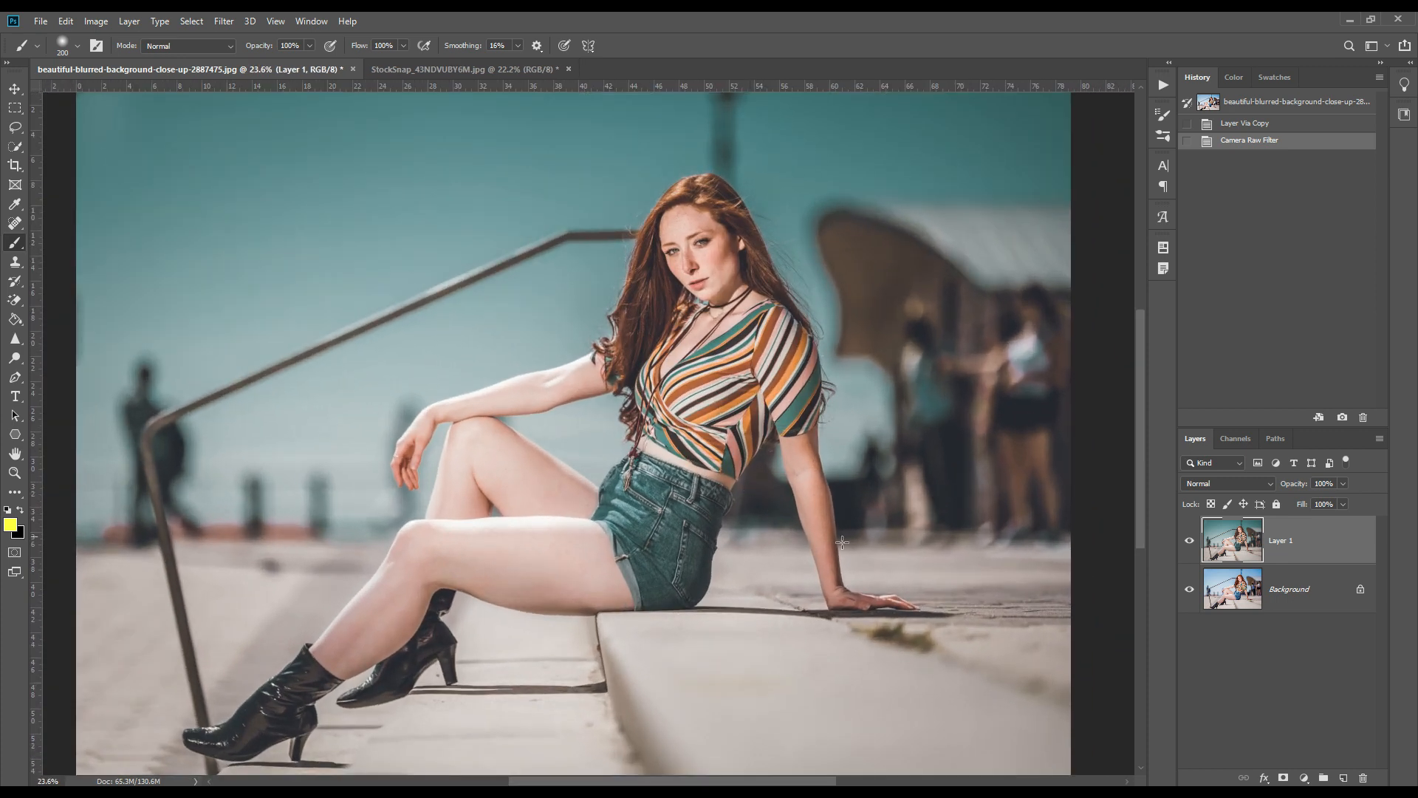
click(1189, 540)
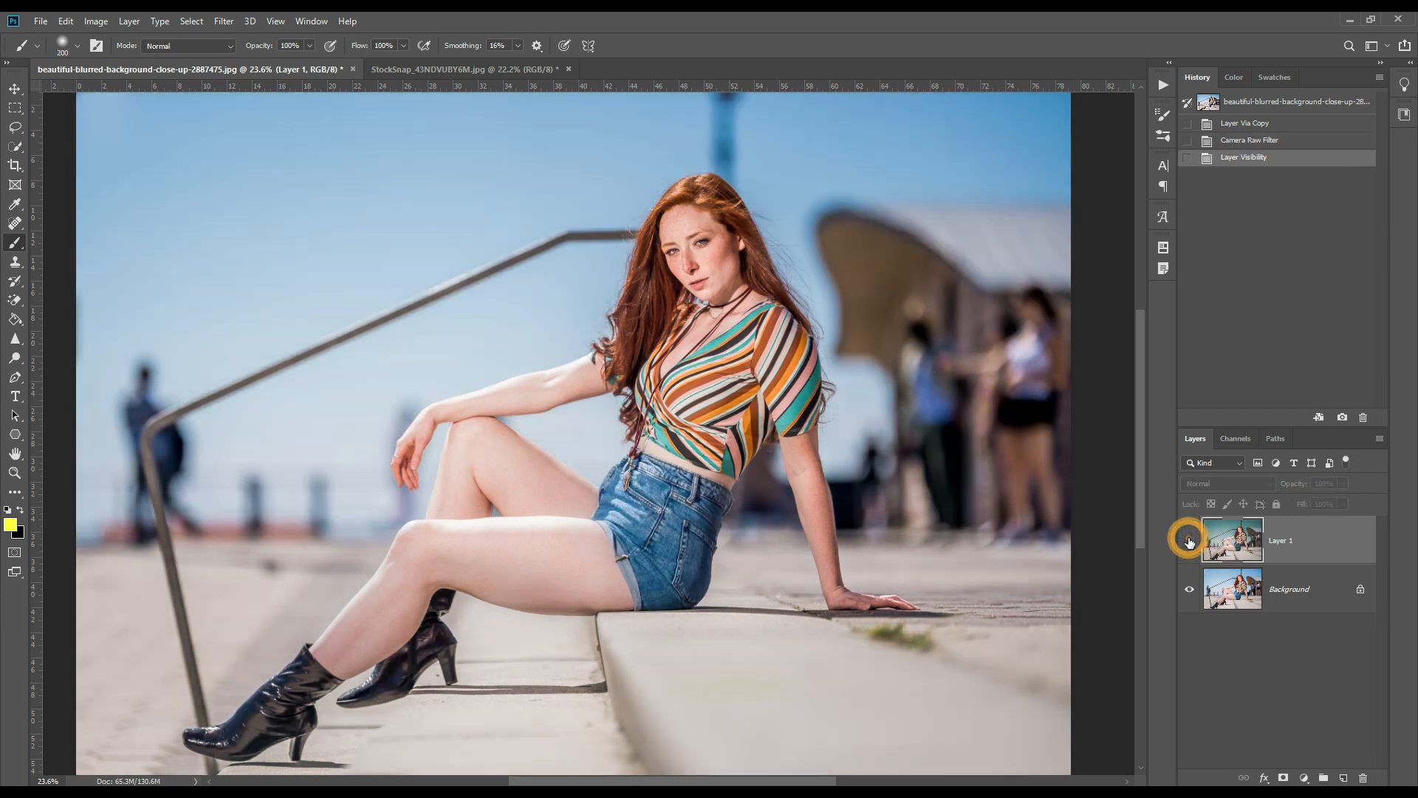
click(1189, 540)
click(1189, 539)
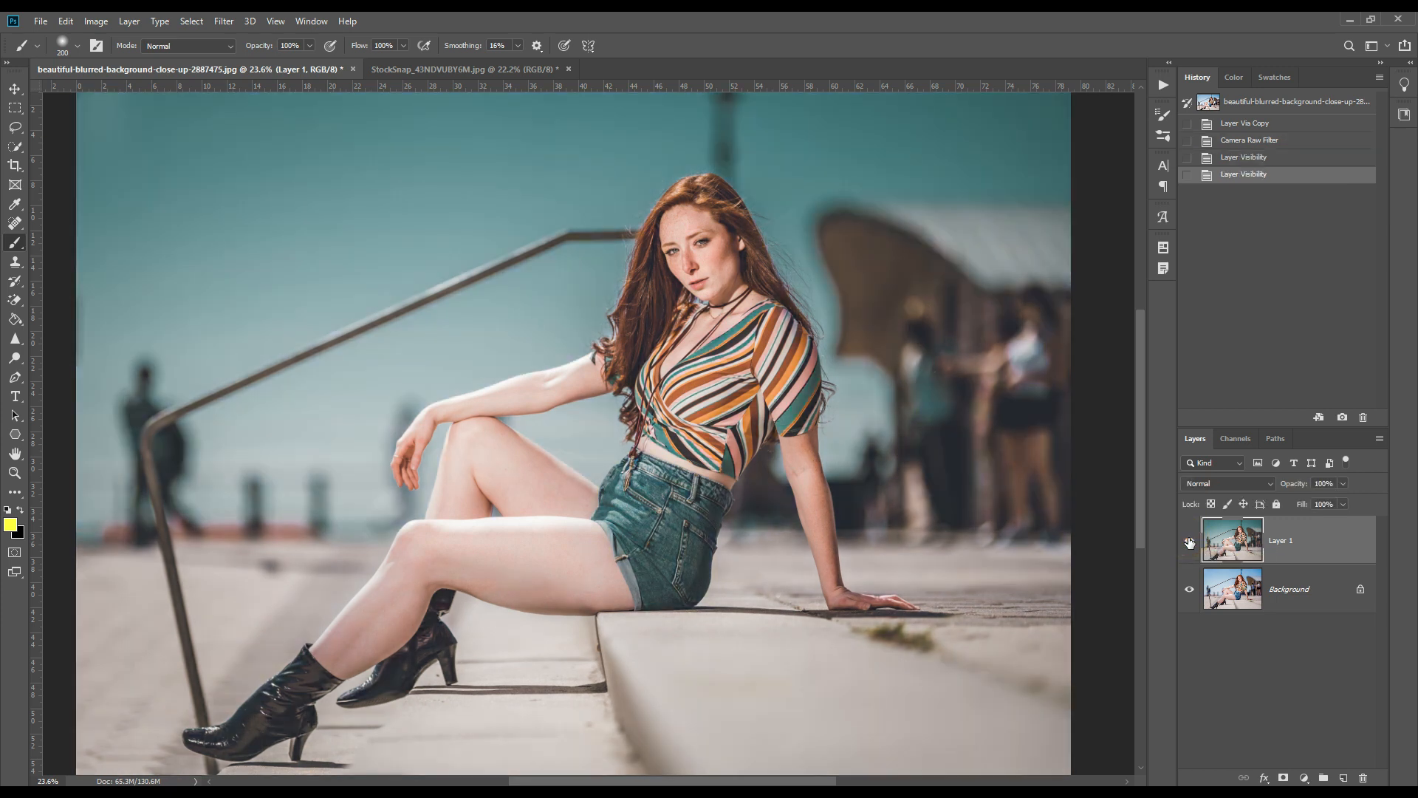
click(1189, 540)
click(1189, 540)
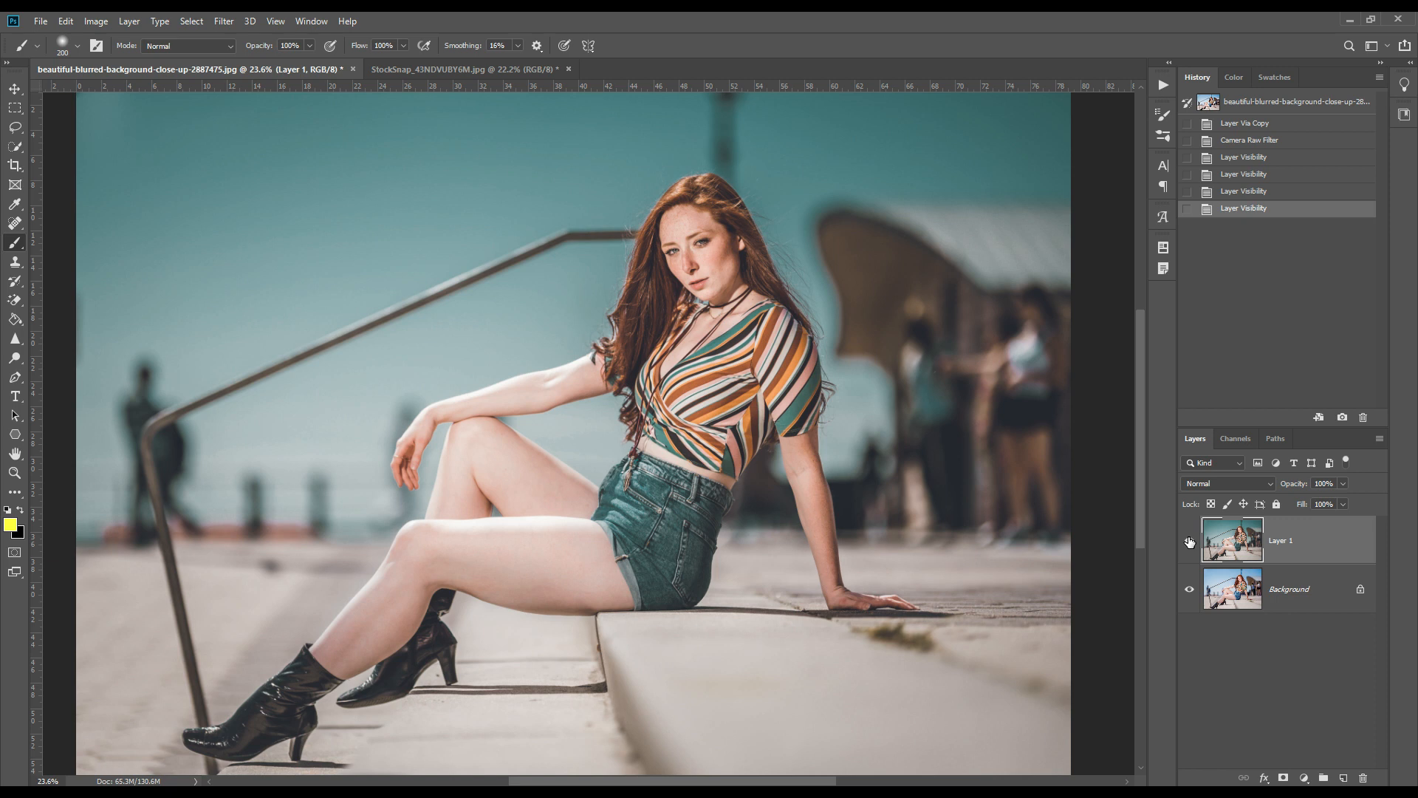
click(1189, 540)
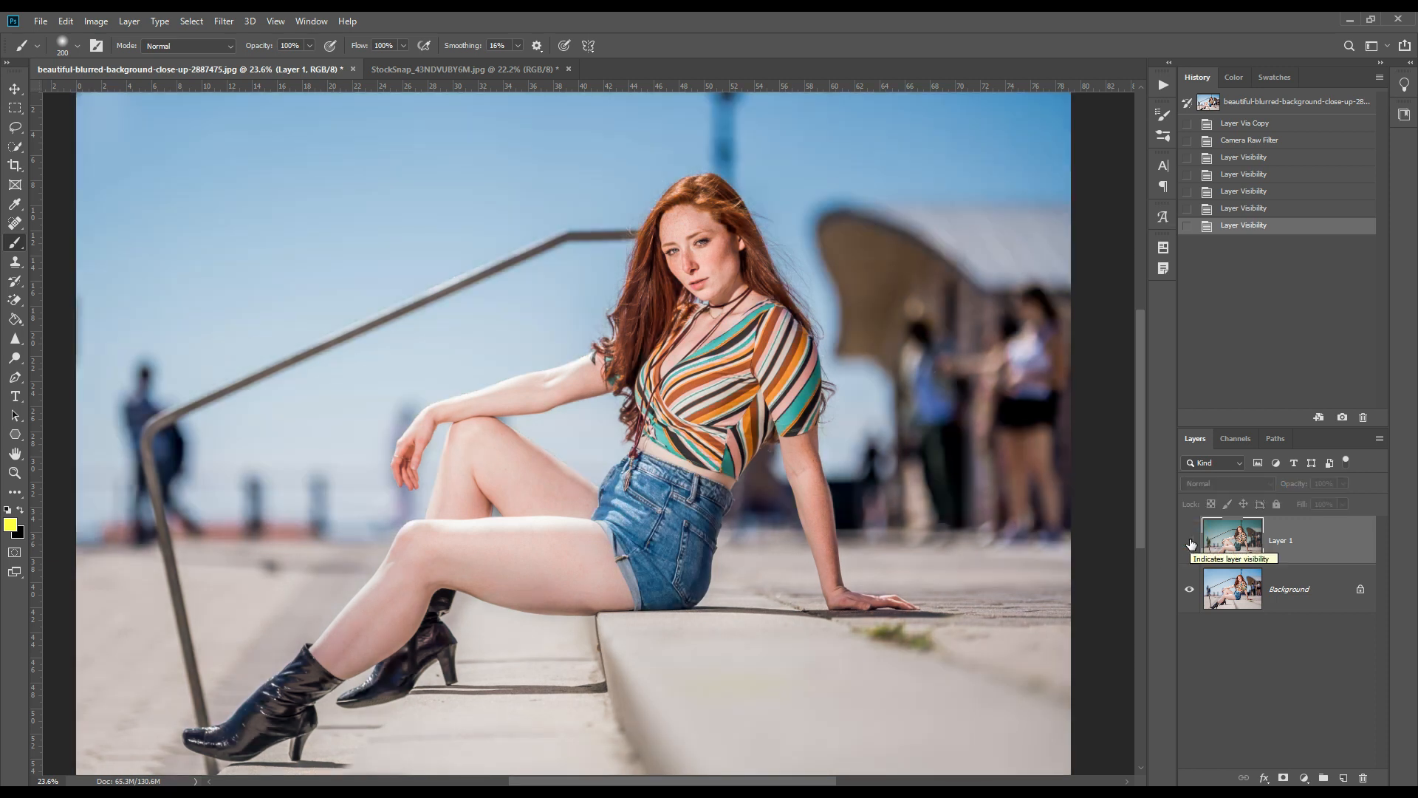
click(1189, 541)
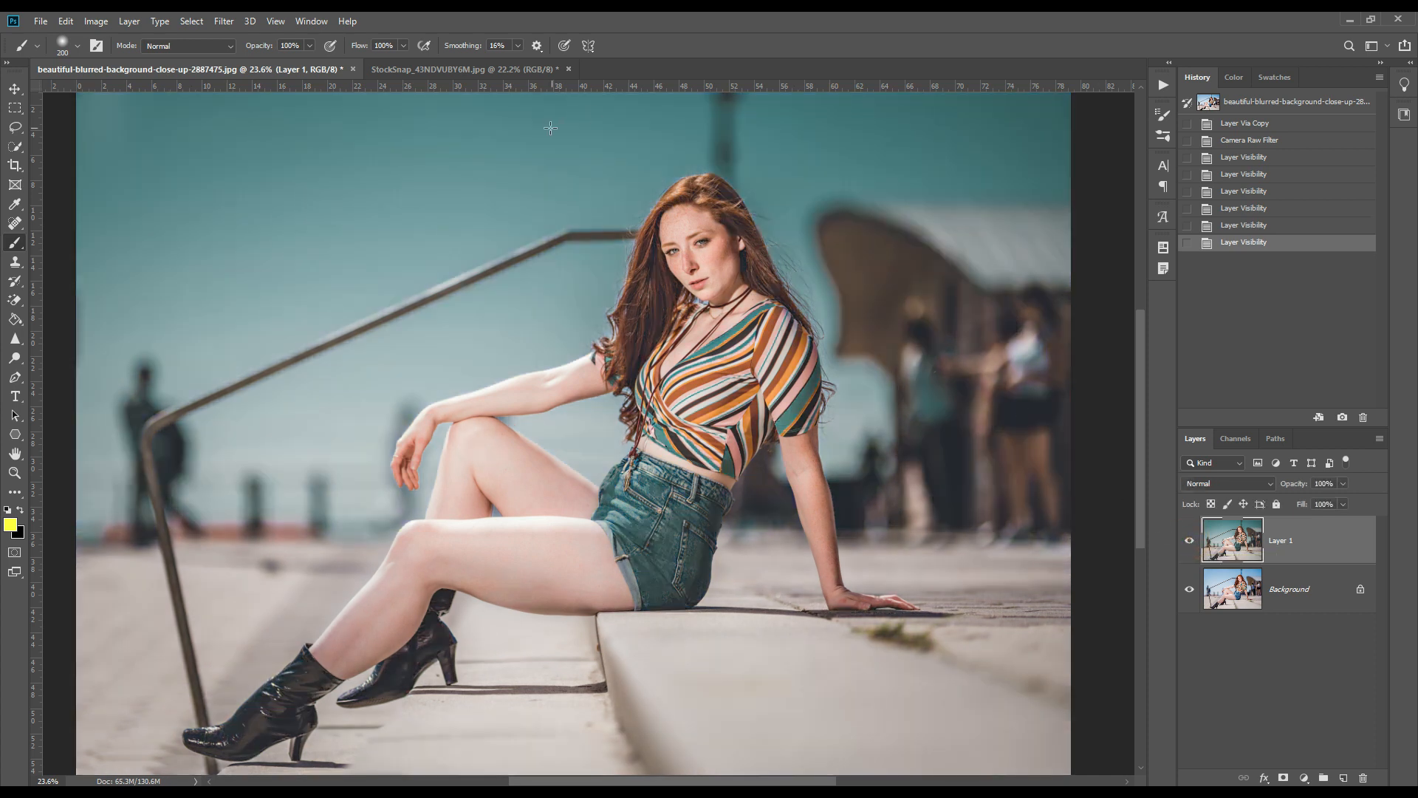
- Play the "moody color effect by FS" action on the railway photo in StockSnap_43NDVUBY6M.jpg
click(480, 70)
scroll(687, 393, up, 1)
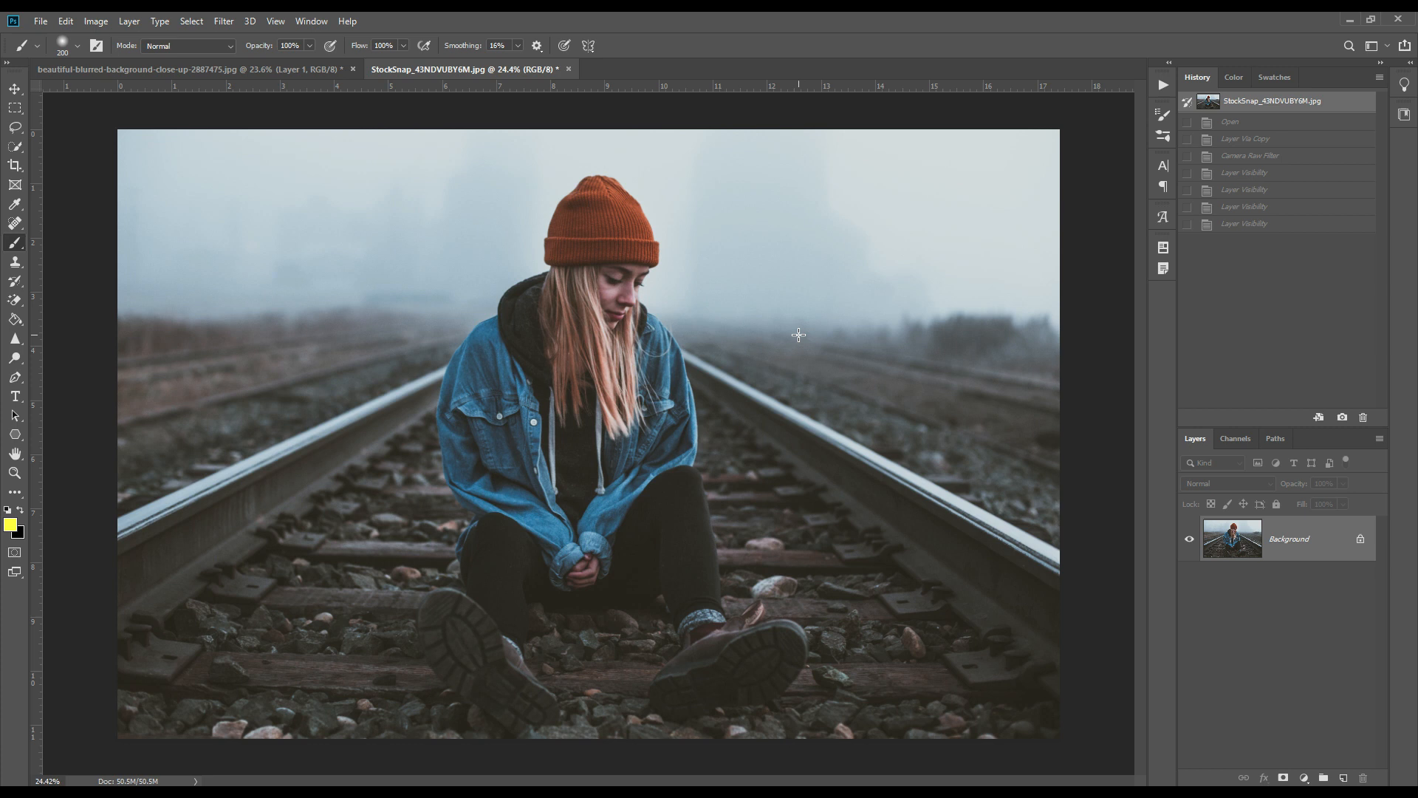
click(1164, 84)
click(1071, 341)
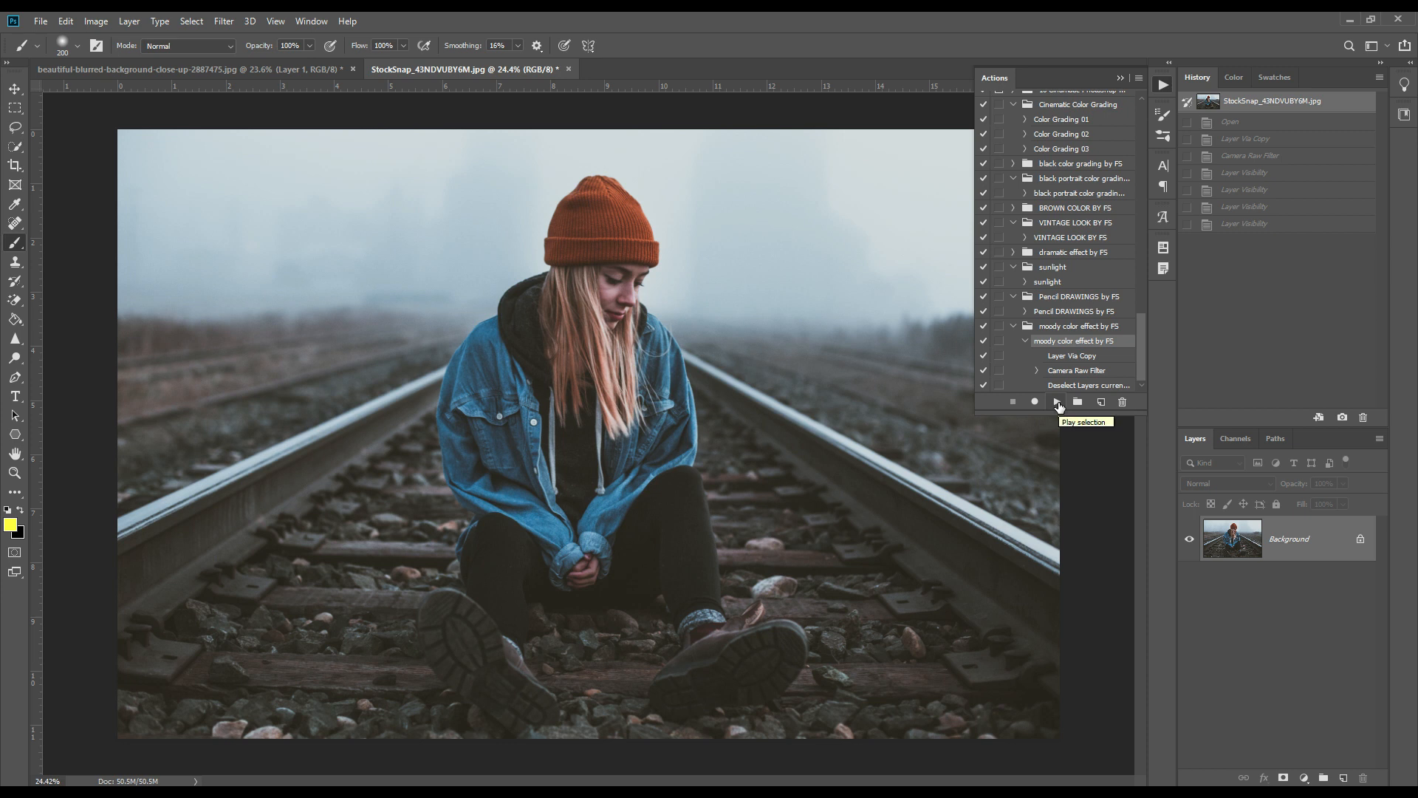
click(1058, 403)
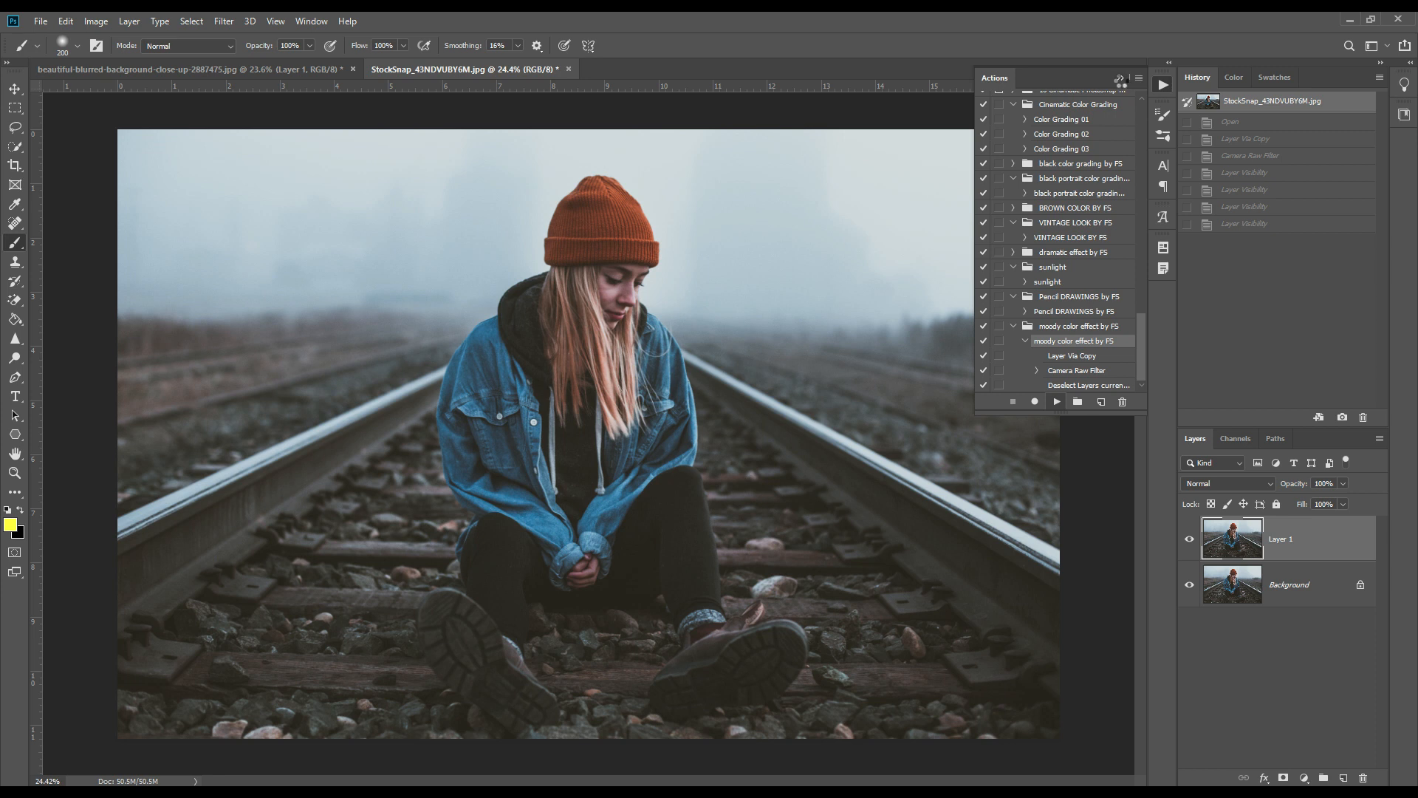
click(1119, 78)
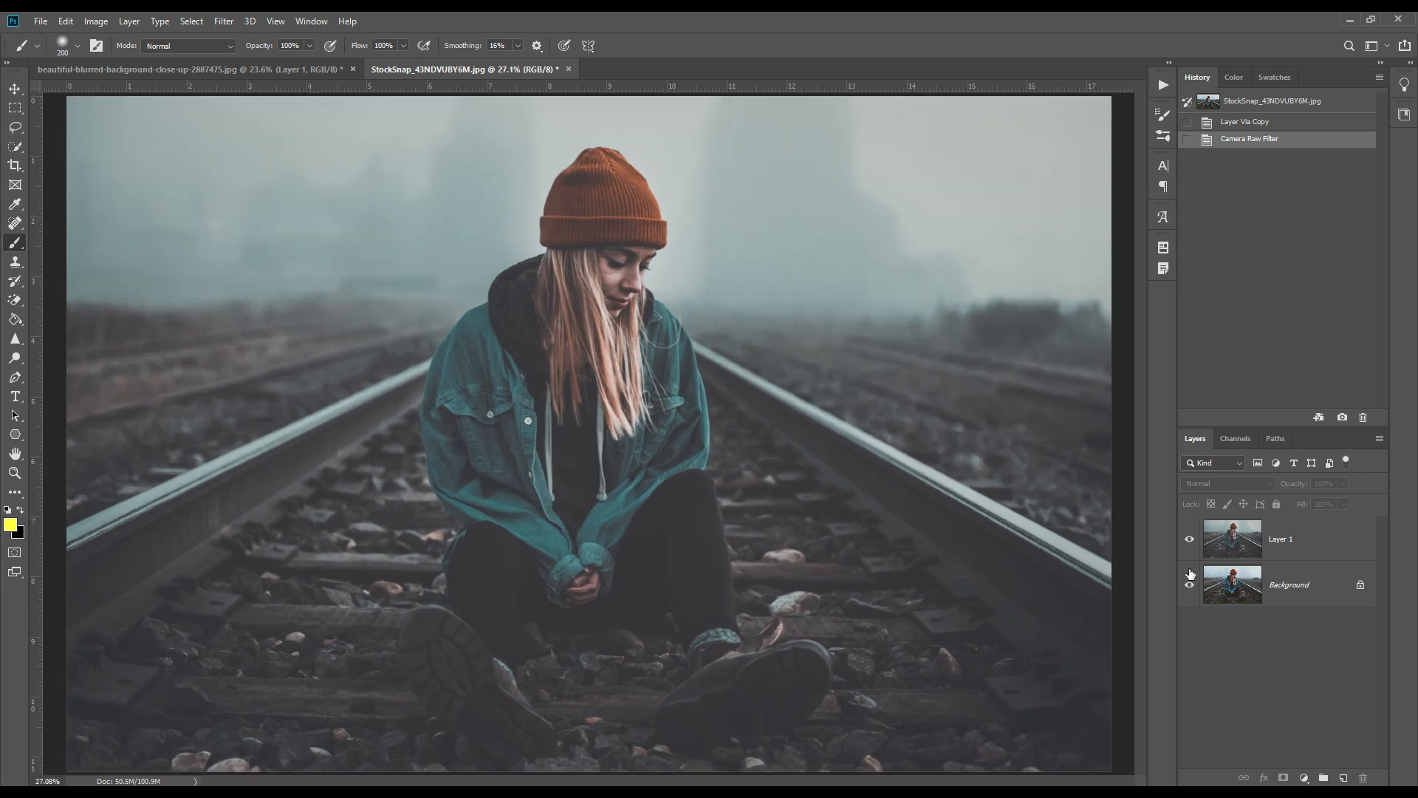
- Compare the railway photo before and after the moody effect by toggling the visibility of Layer 1
click(1189, 540)
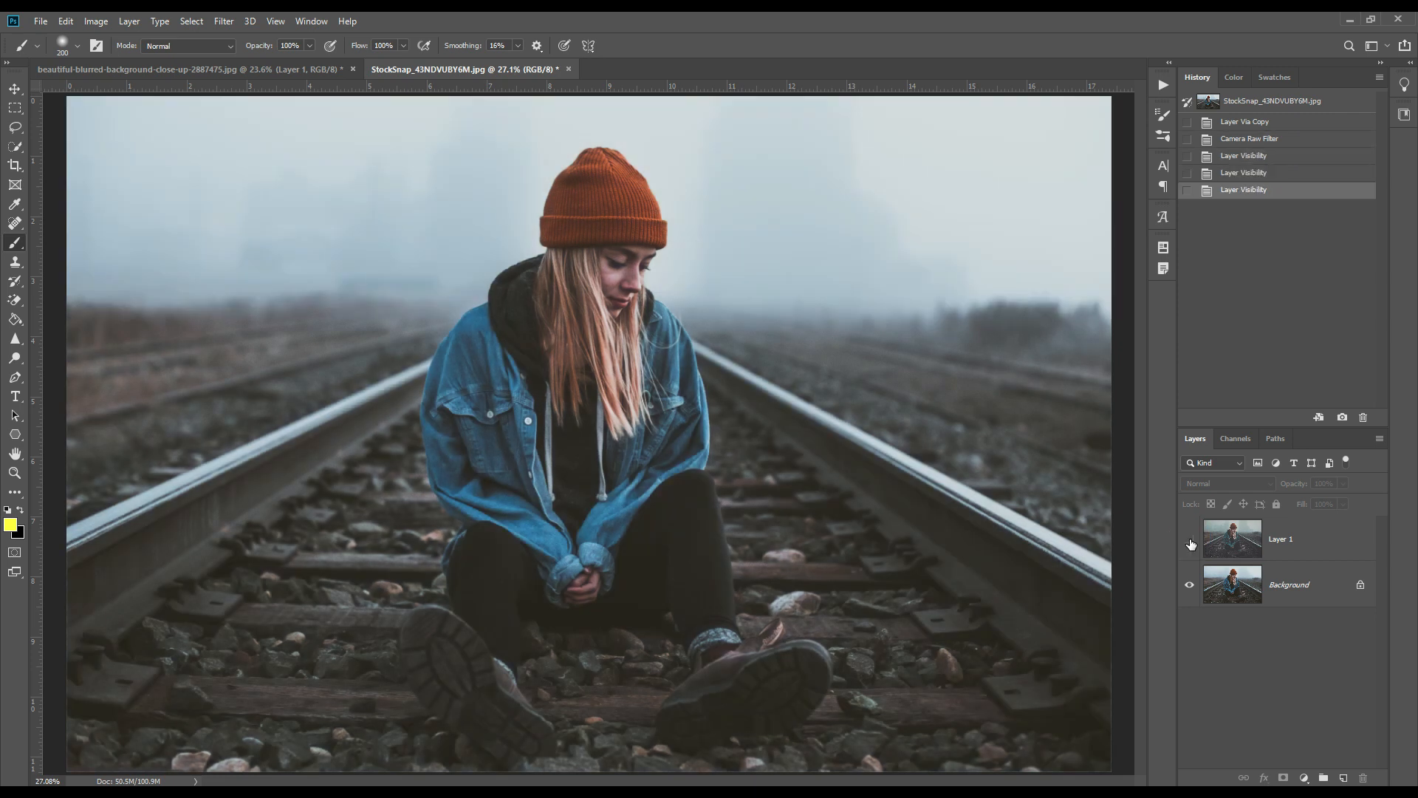
click(1190, 539)
click(1190, 540)
click(1189, 541)
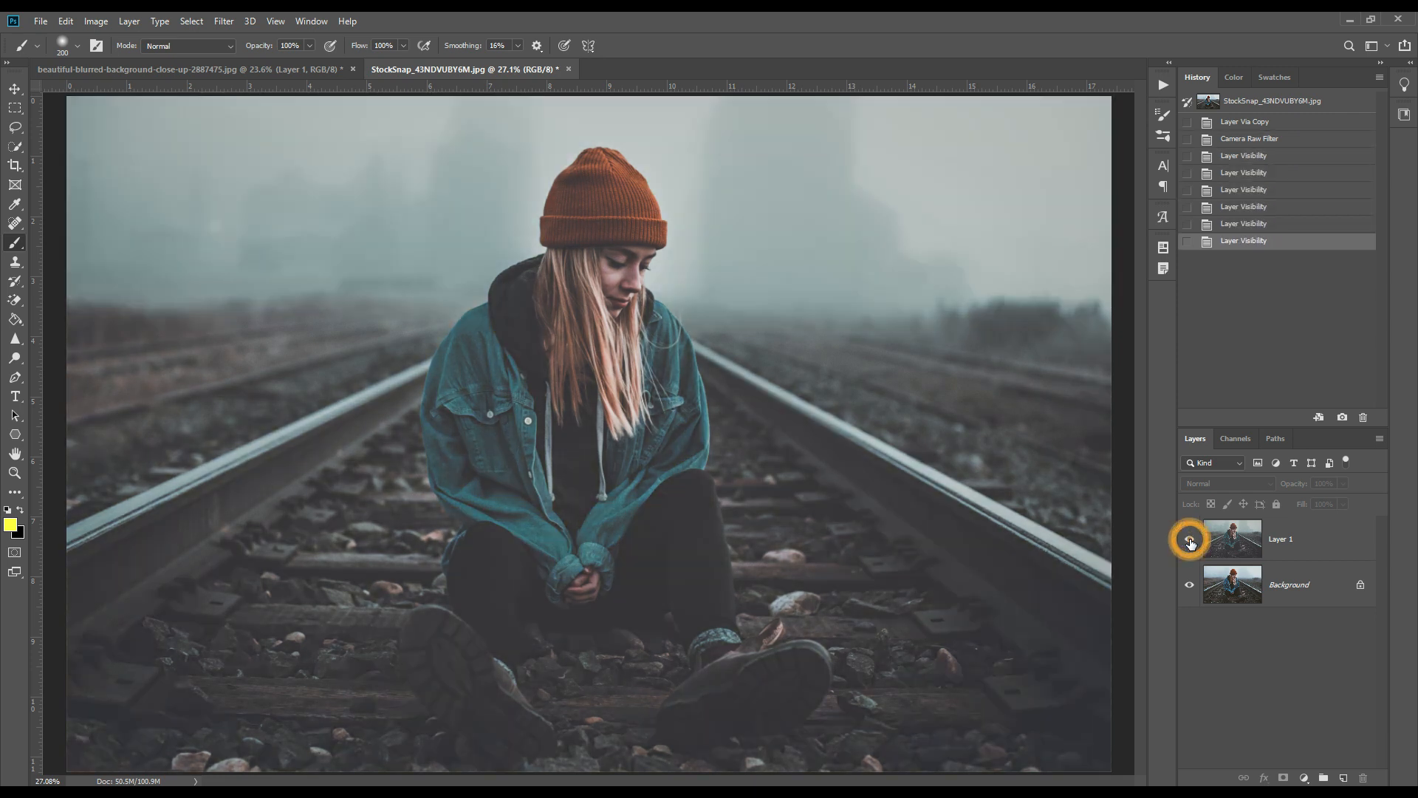